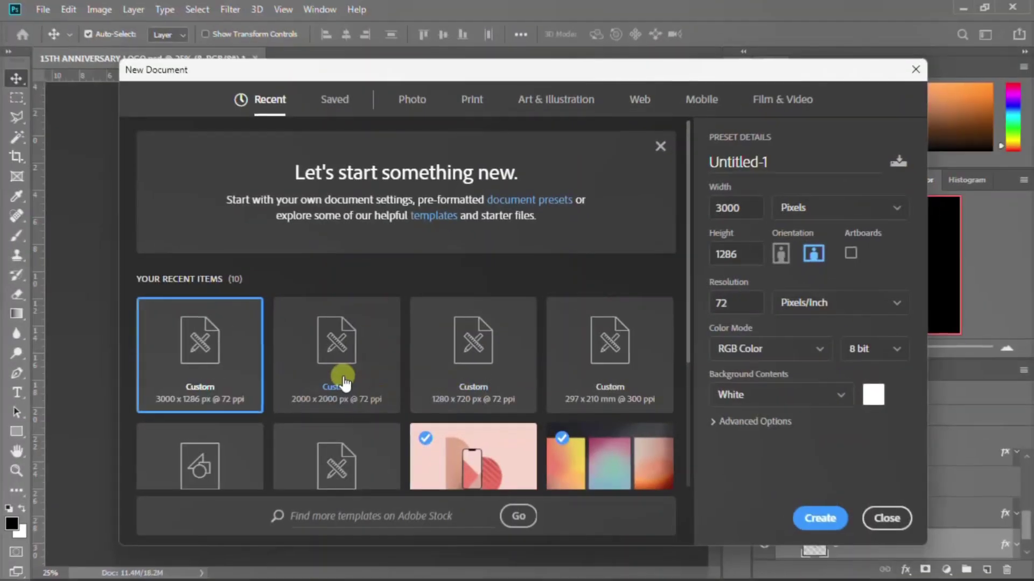
Step: Choose the 2000 x 2000 px, 72 ppi preset for the new document
left_click(343, 377)
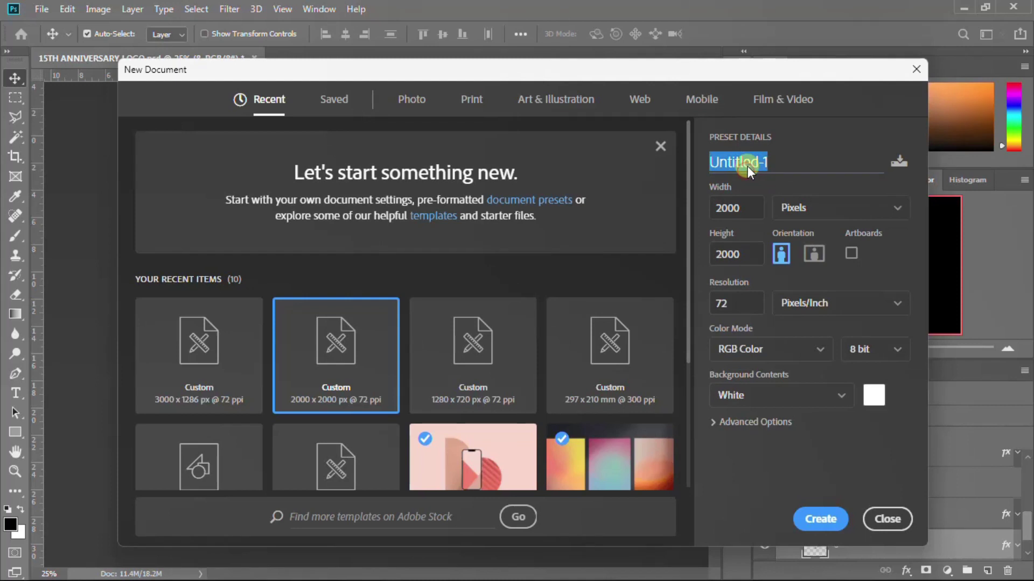
Step: Name the new 2000 x 2000 px document '15TH ANNIVERSORY LOGO'
type("15TH ANNiVERSORY LOGO")
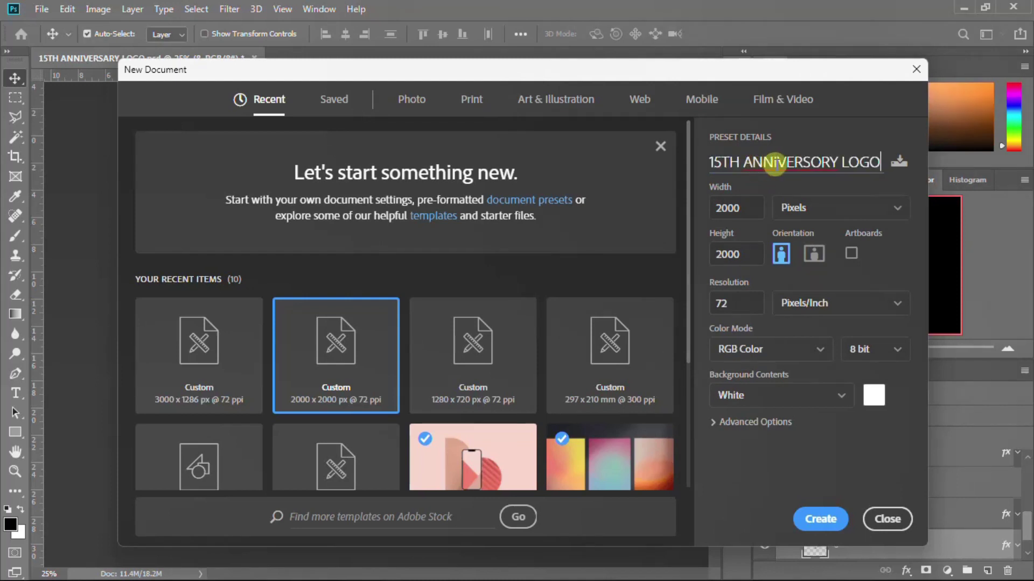
key("ctrl+a")
type("15TH ANNIVERSORY LOGO")
left_click(794, 154)
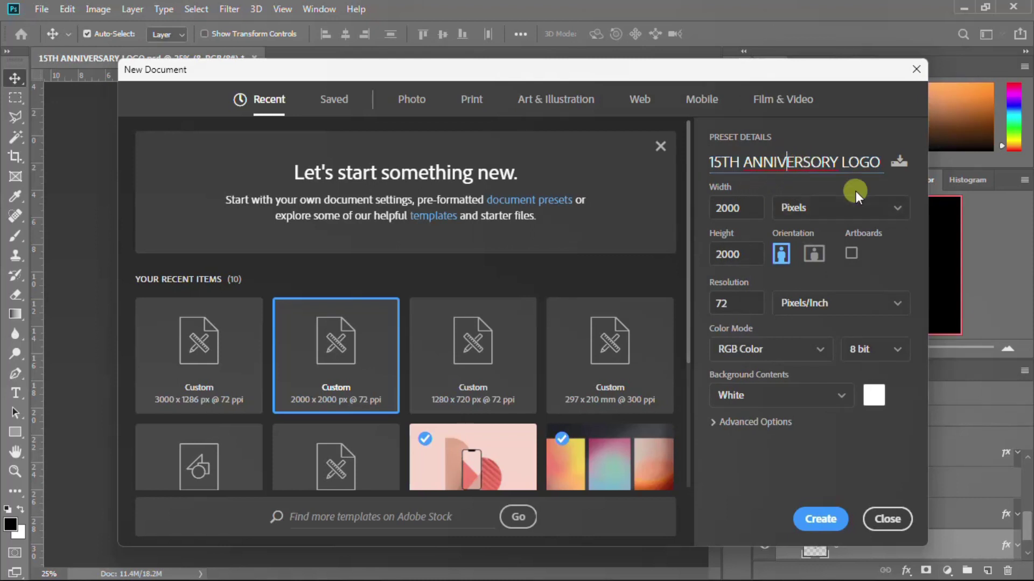
left_click(813, 530)
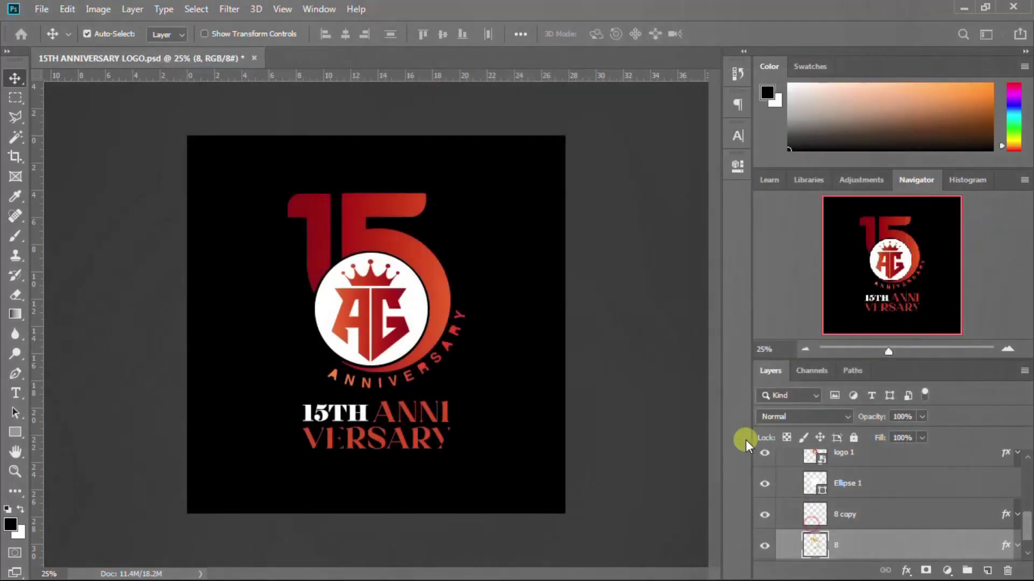
left_click(228, 57)
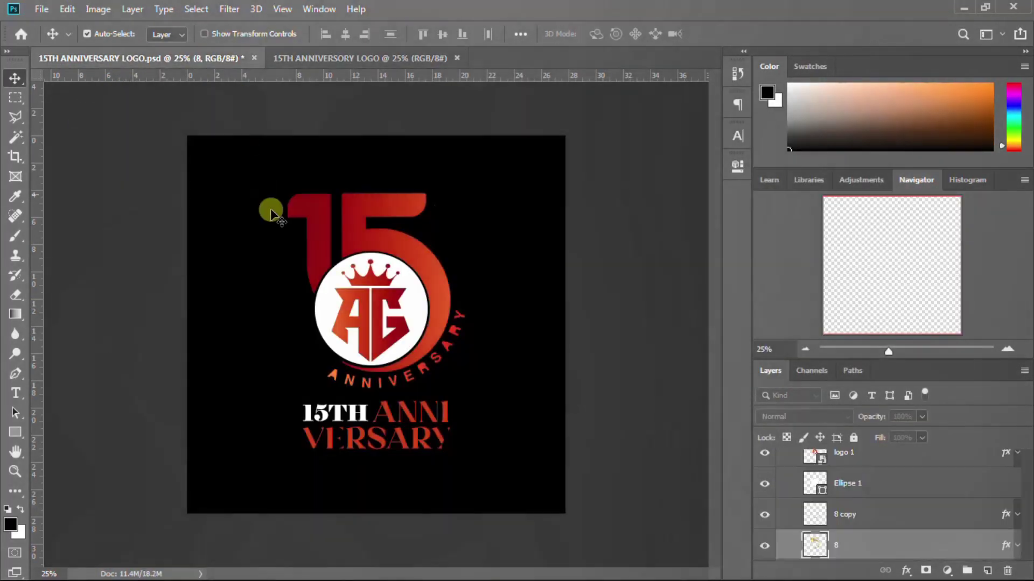
left_click(304, 242)
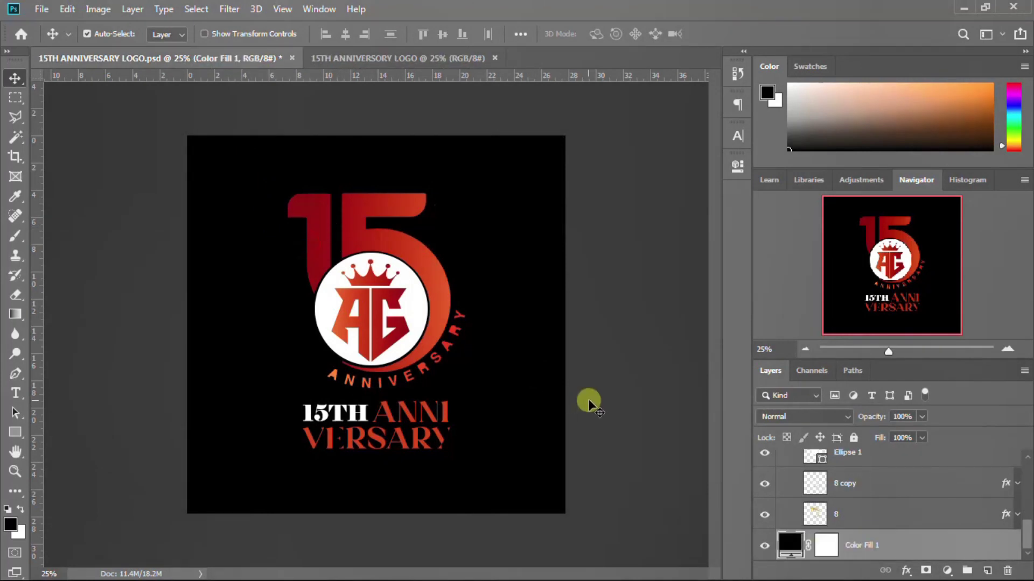
left_click(311, 230)
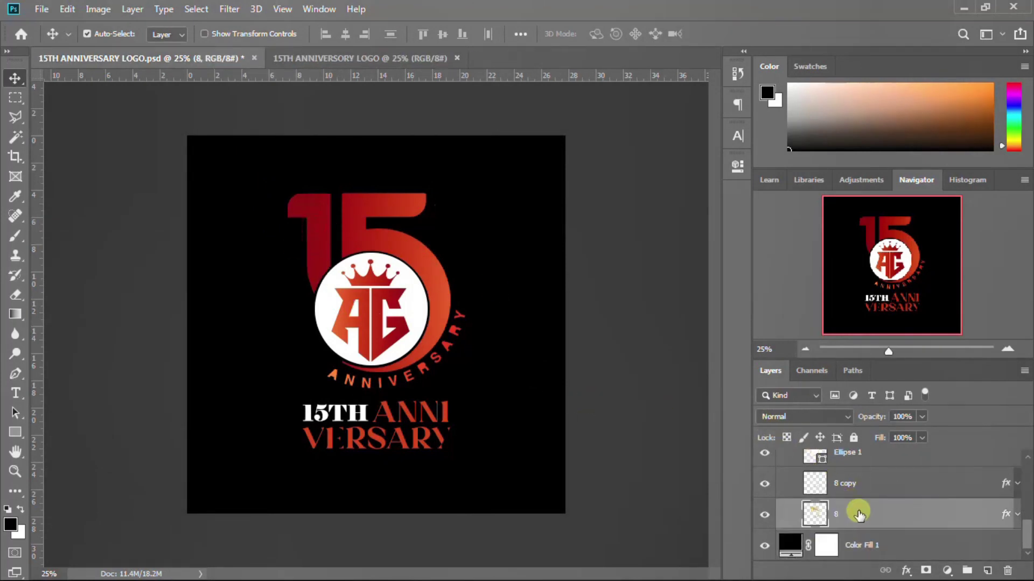
left_click(764, 514)
left_click(765, 483)
Step: Copy the red gradient 15 layer from the finished logo and centre it on the canvas
left_click_drag(319, 238, 379, 51)
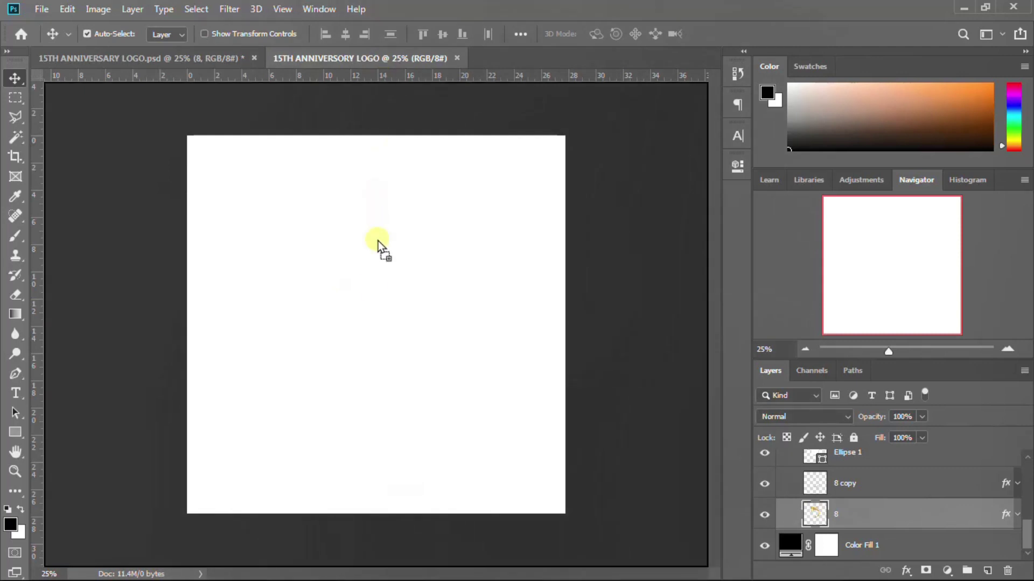
left_click_drag(379, 52, 372, 286)
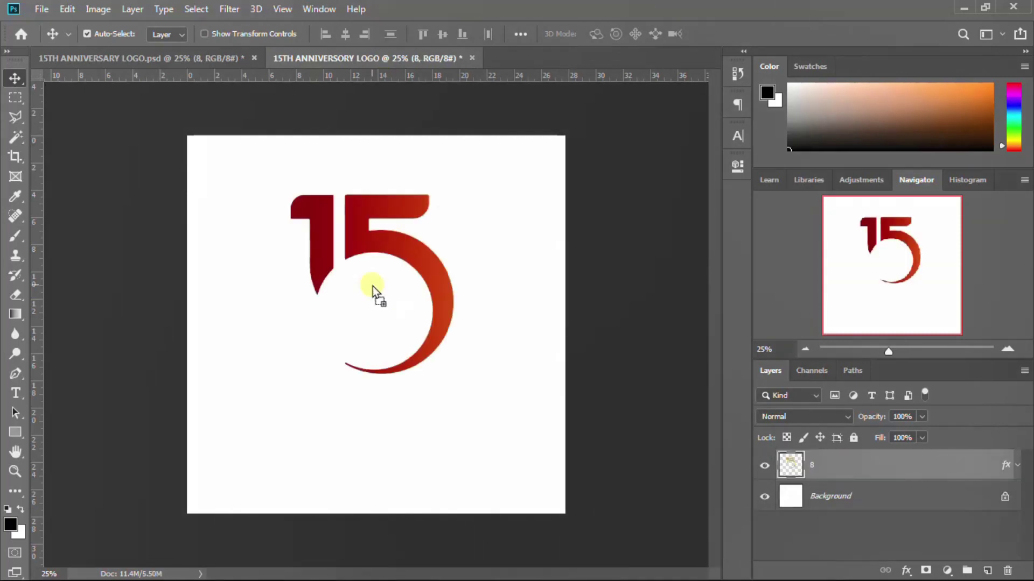
key("ctrl+t")
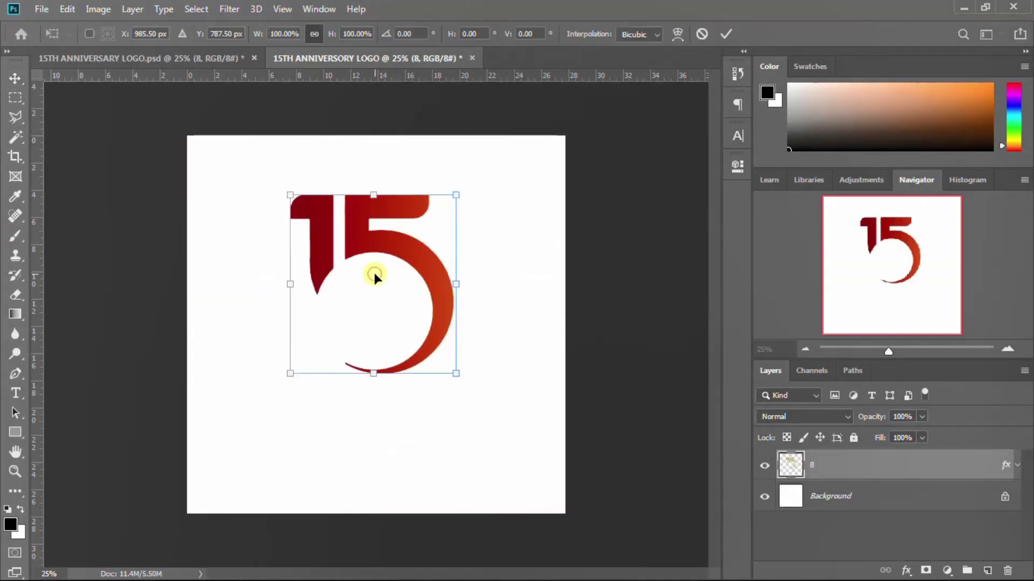
left_click_drag(374, 276, 378, 323)
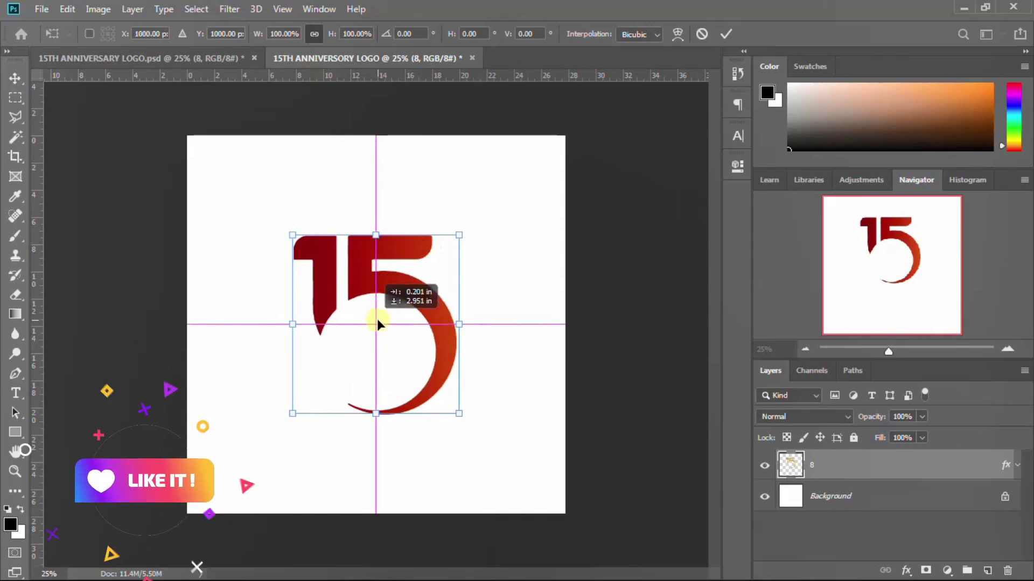
key("Return")
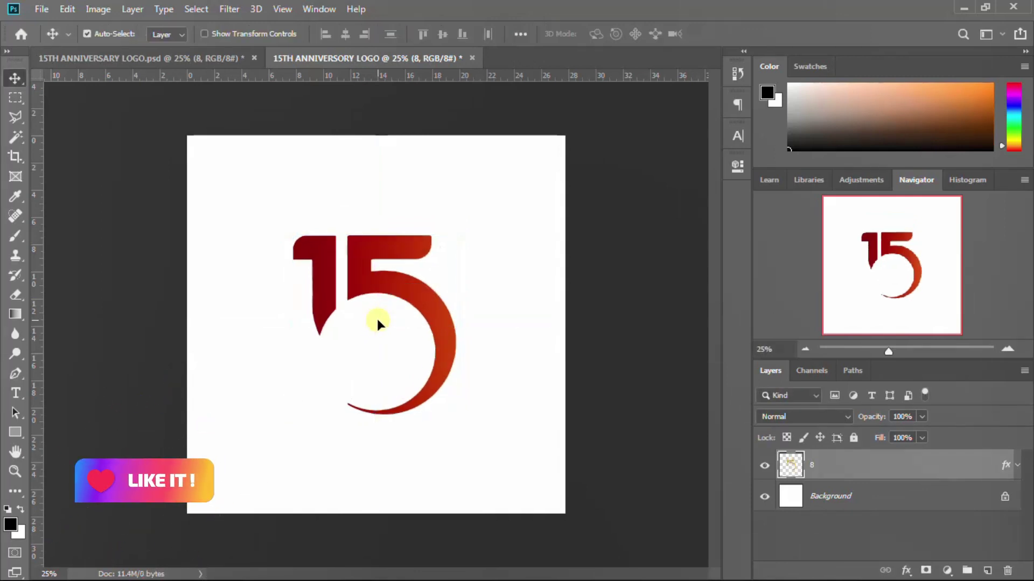
Step: Bring over the curved ANNIVERSARY text layer and fit it under the 5's lower curve
left_click(186, 58)
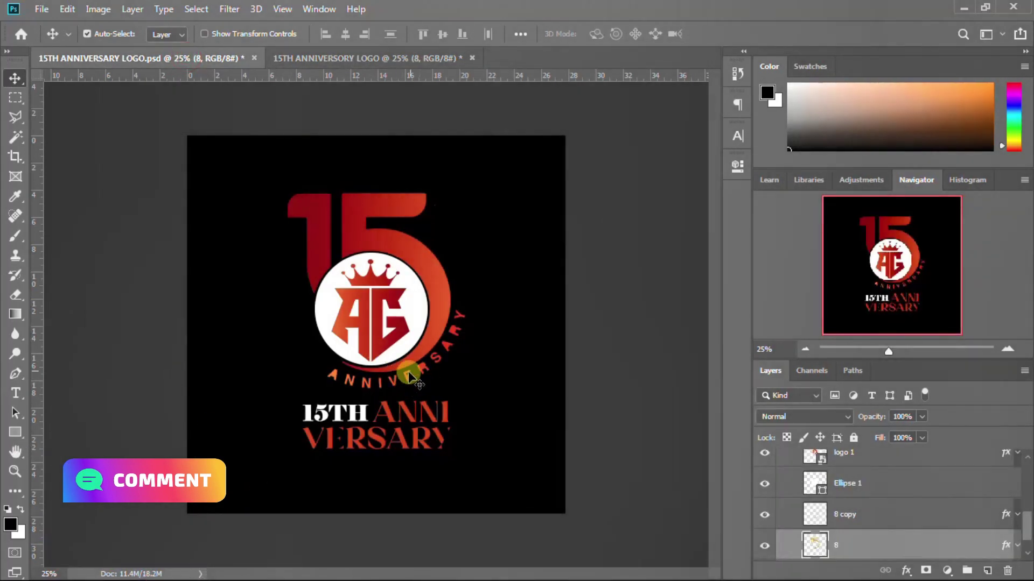
mouse_move(409, 375)
left_mouse_down()
mouse_move(450, 140)
mouse_move(412, 163)
mouse_move(395, 410)
left_mouse_up()
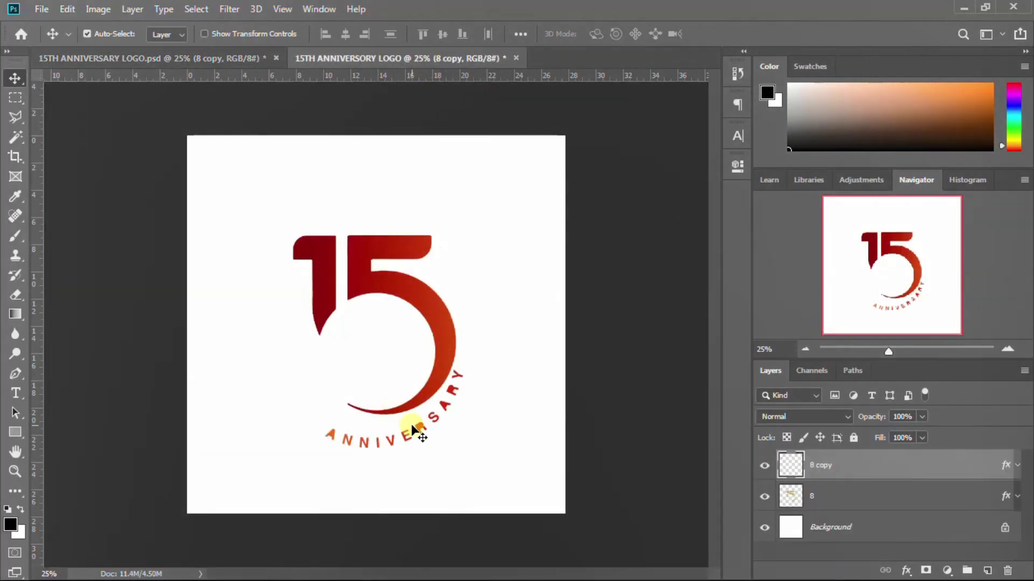
key("shift+Up")
key("shift+Up")
key("shift+Up")
key("shift+Up")
key("shift+Up")
key("shift+Up")
key("shift+Up")
key("shift+Up")
key("shift+Up")
key("shift+Up")
key("shift+Up")
key("shift+Up")
key("shift+Up")
key("shift+Up")
key("shift+Right")
key("shift+Right")
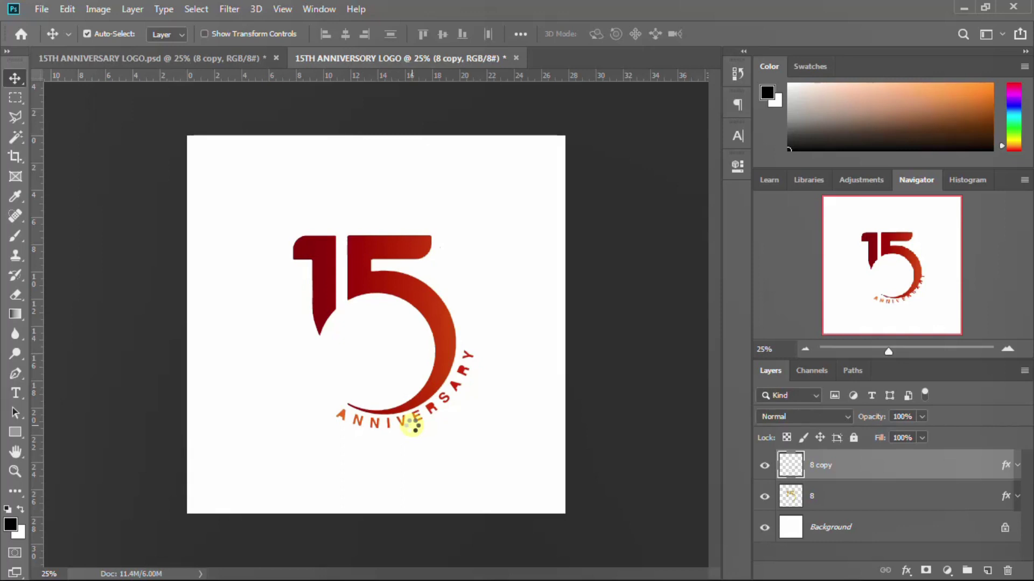
left_click_drag(414, 428, 412, 426)
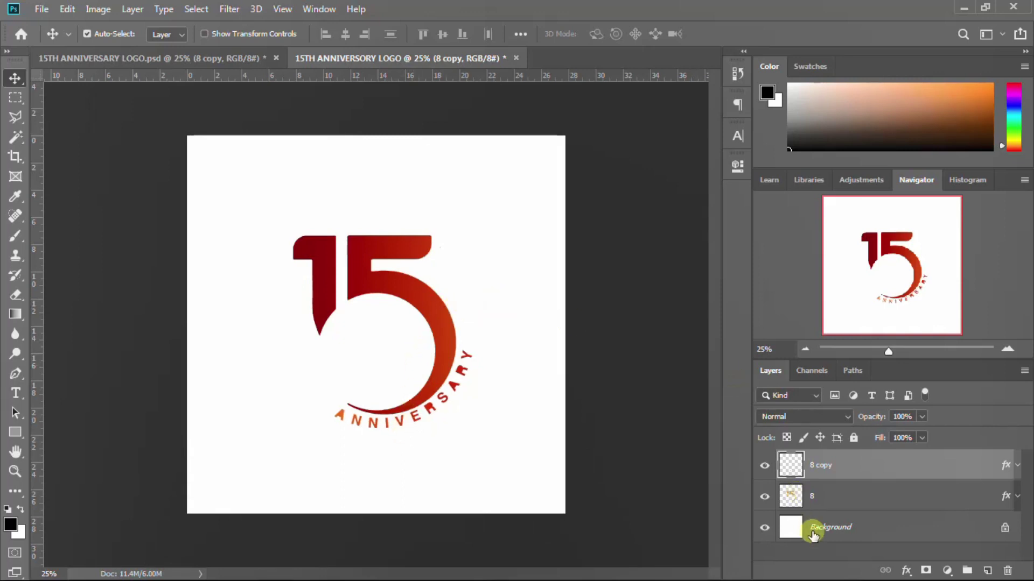
Step: Add a black #000000 Solid Color fill layer above the white Background
left_click(848, 528)
left_click(948, 571)
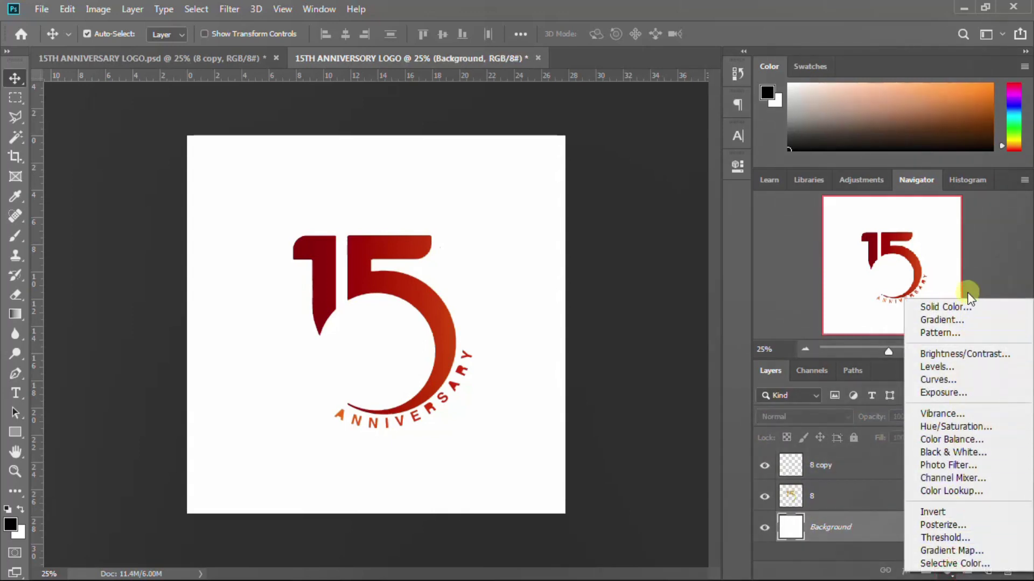
left_click(951, 308)
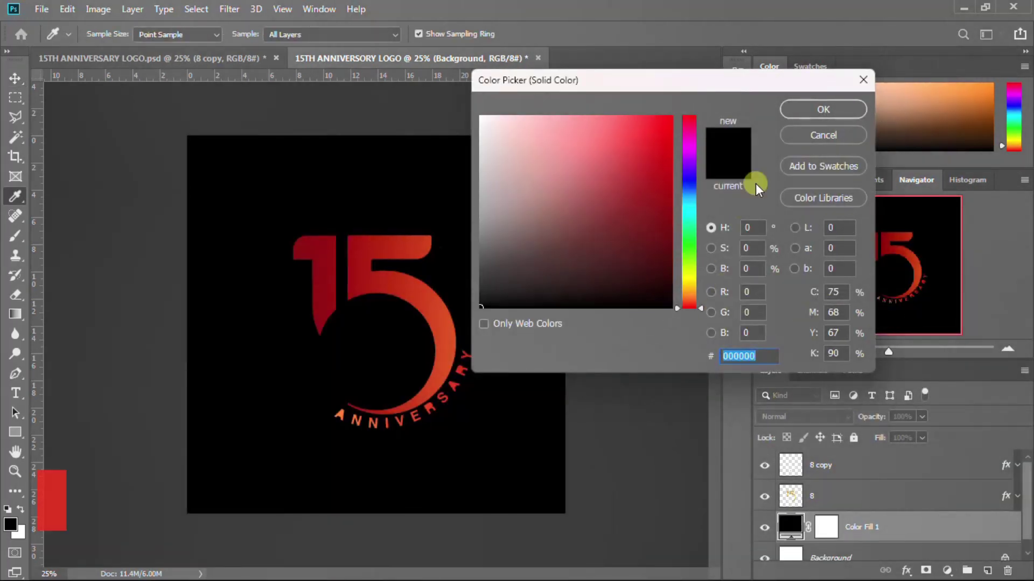
left_click(825, 107)
left_click(12, 81)
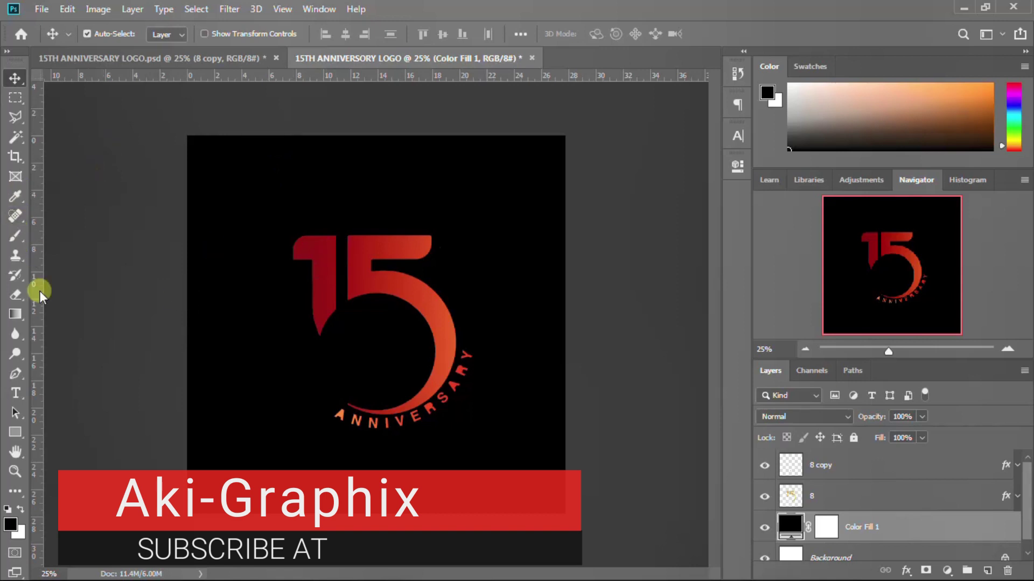
Step: Draw a white circle (Ellipse 1) inside the curve of the 5
left_click(13, 434)
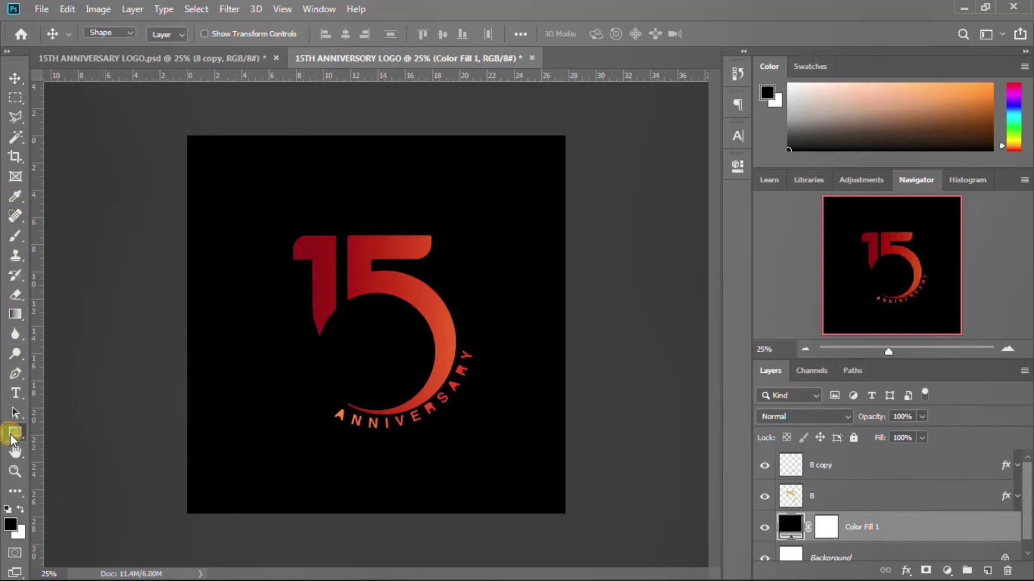
left_click(69, 462)
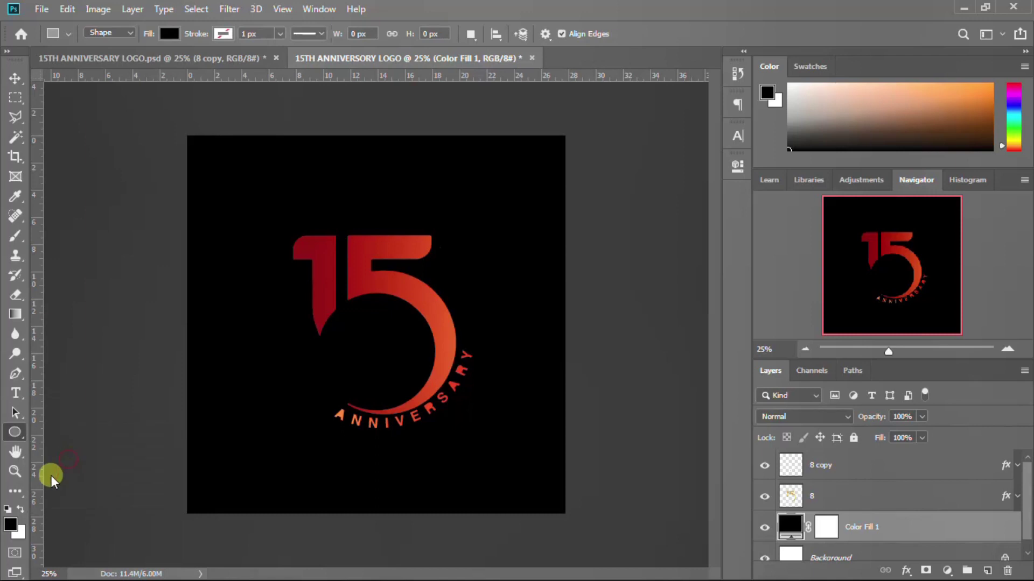
left_click(24, 502)
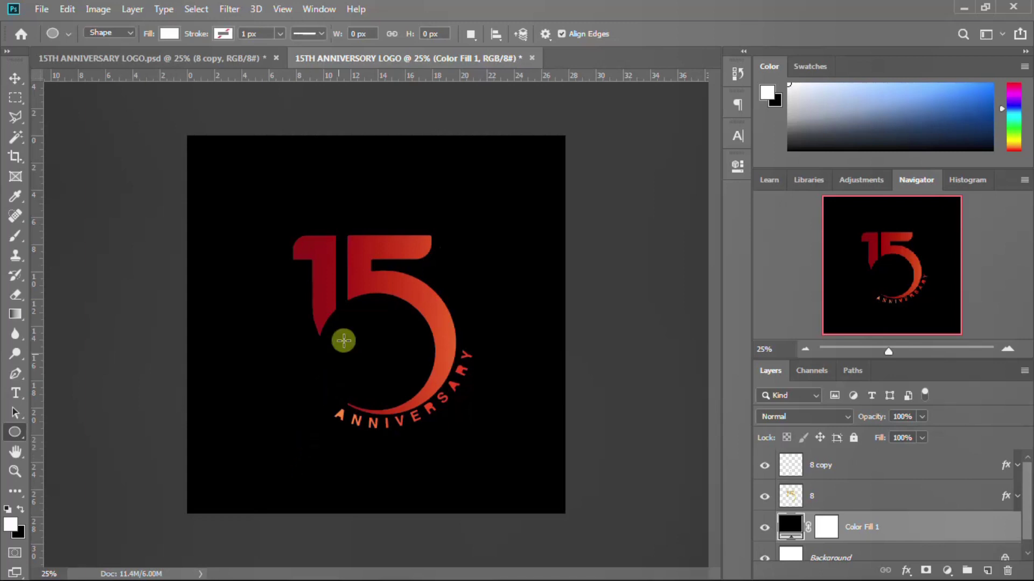
left_click_drag(335, 318, 452, 446)
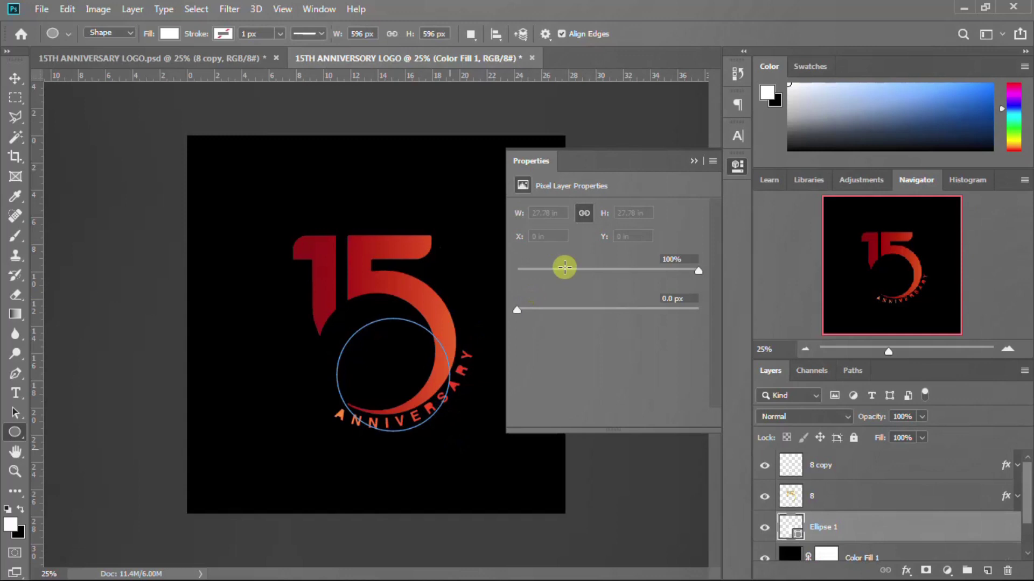
left_click(735, 166)
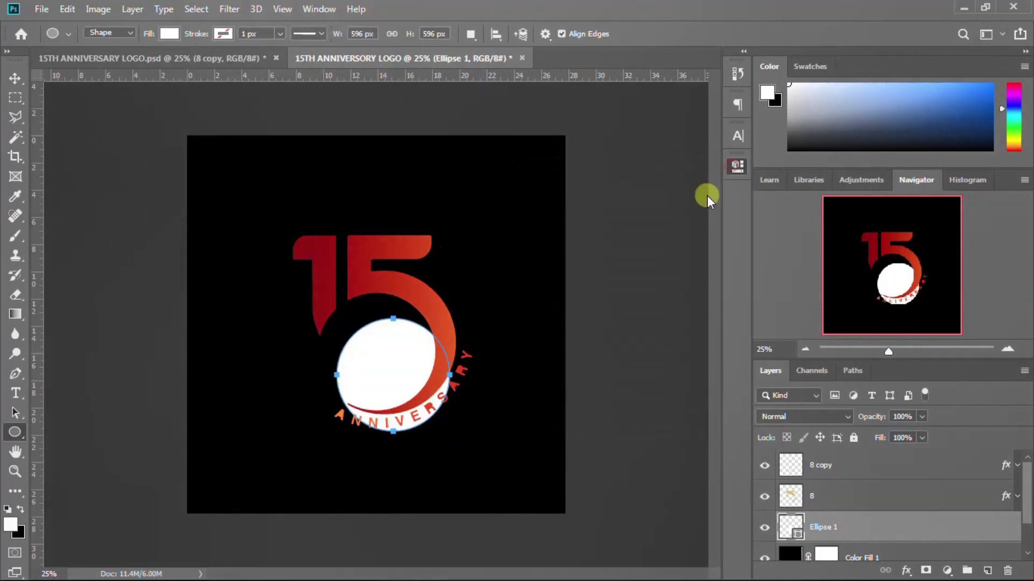
left_click(16, 76)
Step: Move the white circle up-left, shrink it slightly, and nudge it above ANNIVERSARY
left_click_drag(380, 380, 364, 352)
key("ctrl+t")
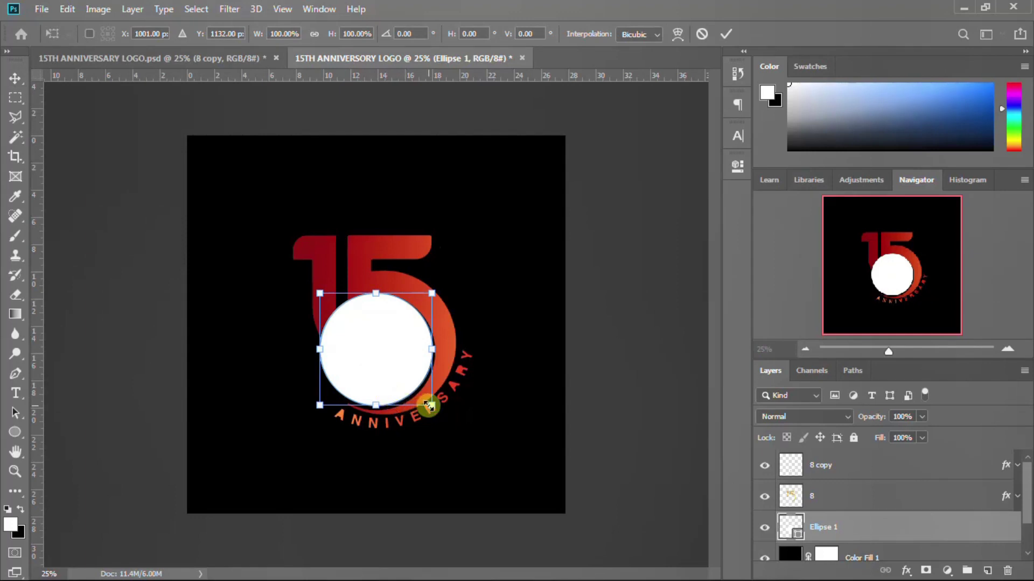
mouse_move(426, 405)
left_mouse_down()
mouse_move(417, 400)
mouse_move(425, 407)
left_mouse_up()
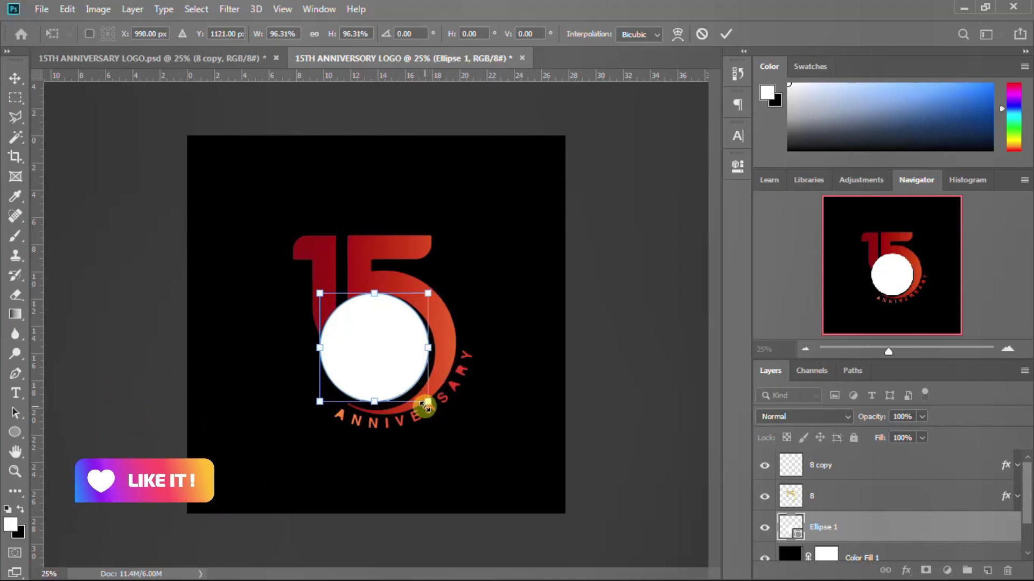
key("Return")
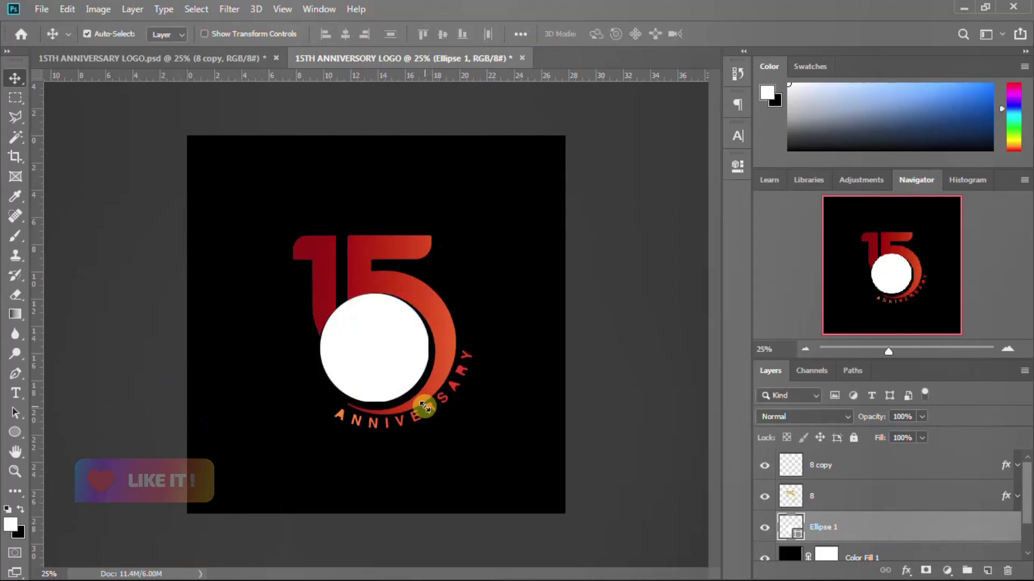
left_click_drag(425, 407, 428, 408)
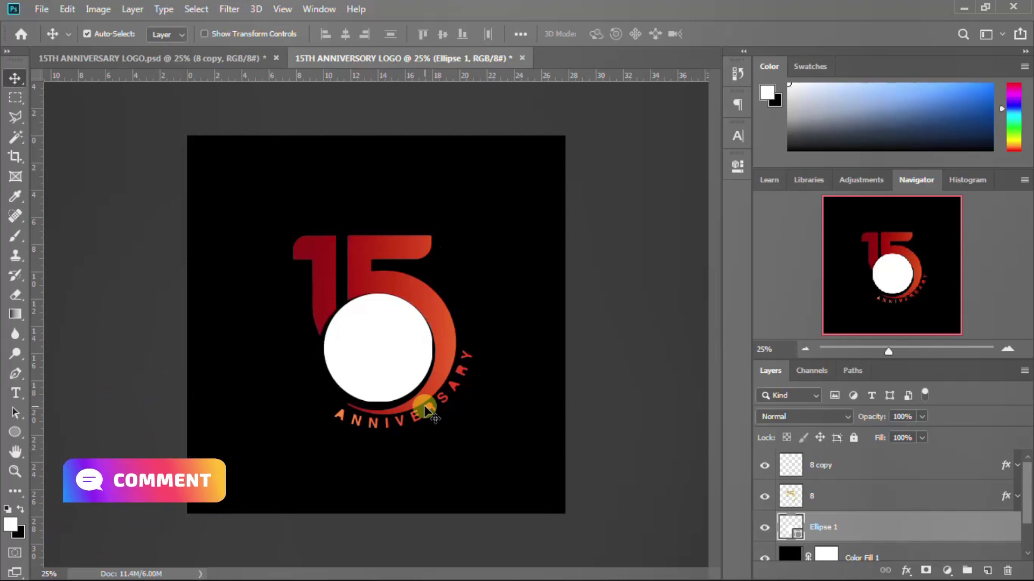
key("shift+Left")
key("shift+Left")
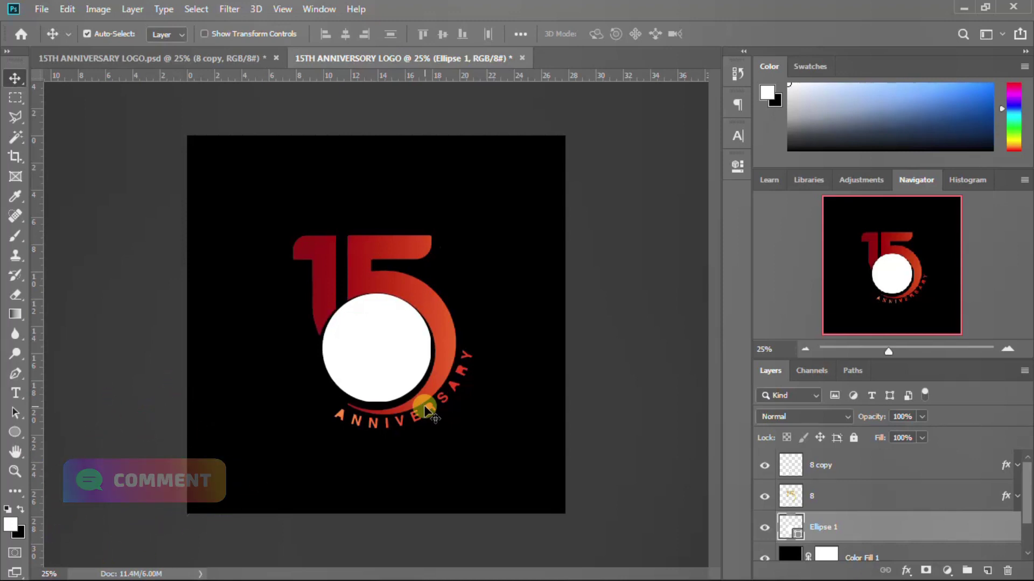
key("shift+Down")
key("shift+Down")
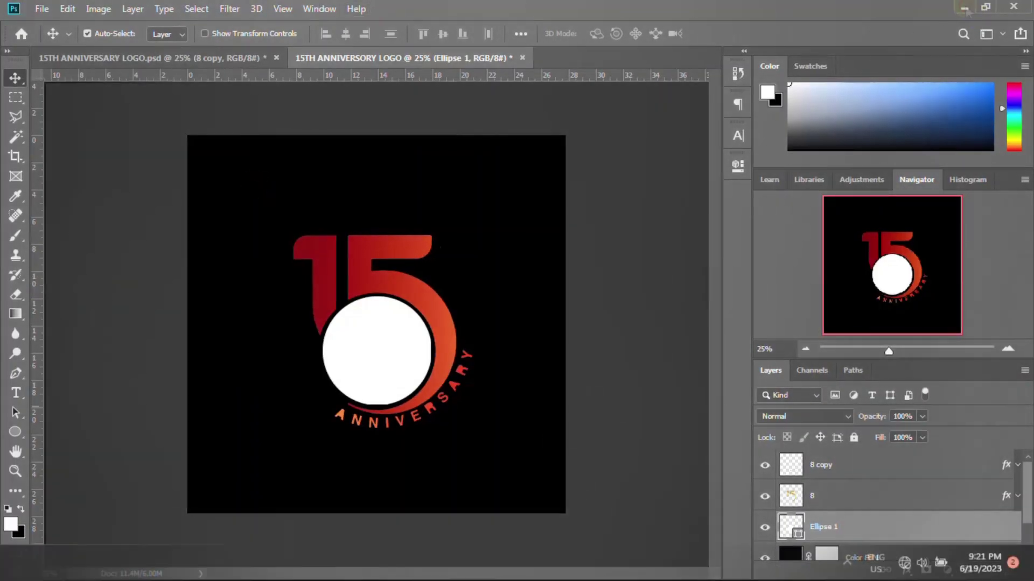
Step: Place the AG crown logo, enlarge it about double, and centre it in the white circle
left_click_drag(369, 354, 369, 354)
left_click_drag(368, 311, 369, 351)
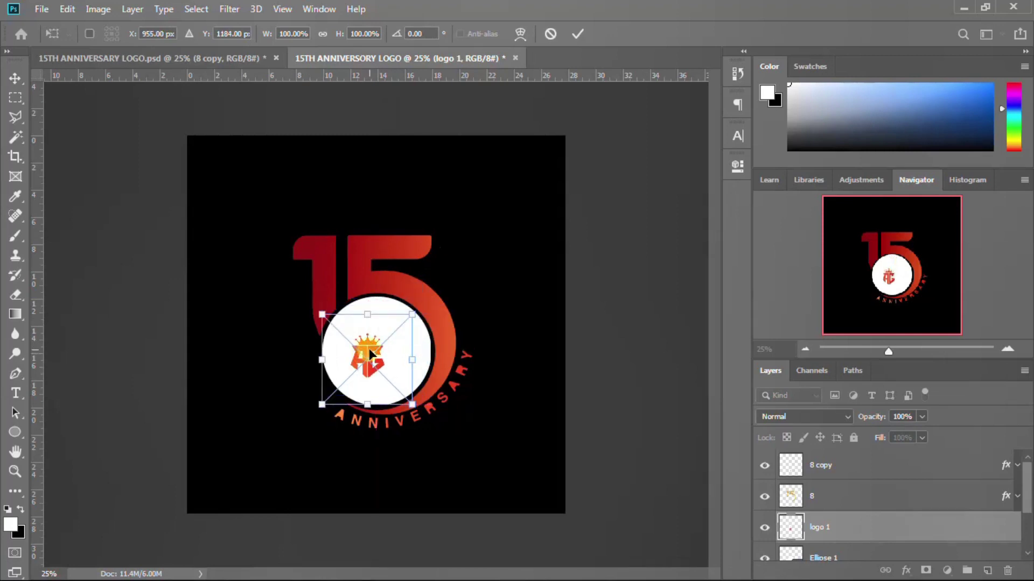
left_click_drag(413, 404, 456, 449)
left_click_drag(362, 358, 376, 349)
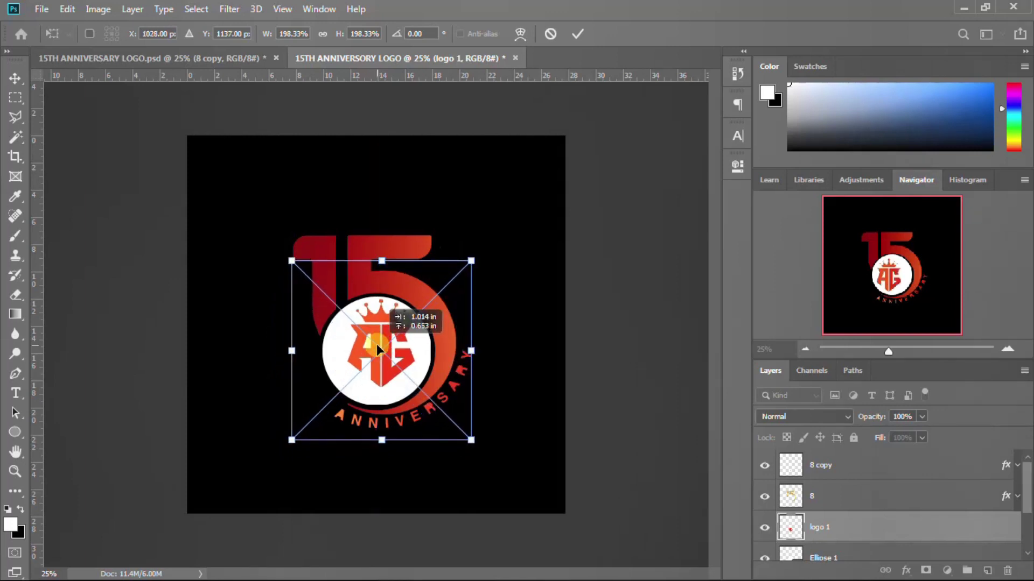
key("Left")
key("Left")
key("Left")
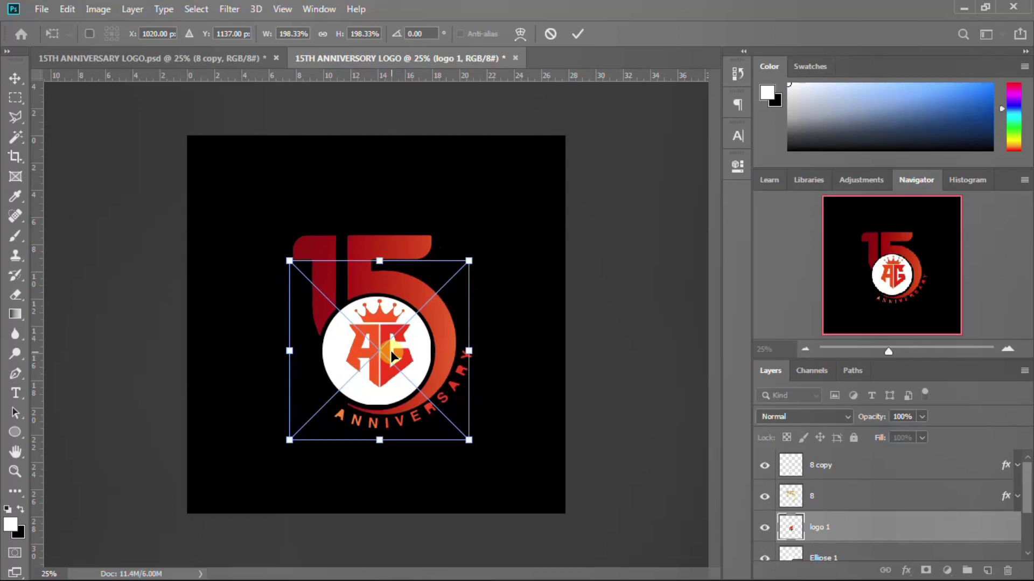
key("Left")
key("Left")
key("Left")
key("Down")
key("Down")
key("Down")
key("Down")
key("Down")
key("Down")
key("Down")
key("Down")
key("Down")
key("Down")
key("Down")
key("Down")
key("Down")
key("Down")
key("Down")
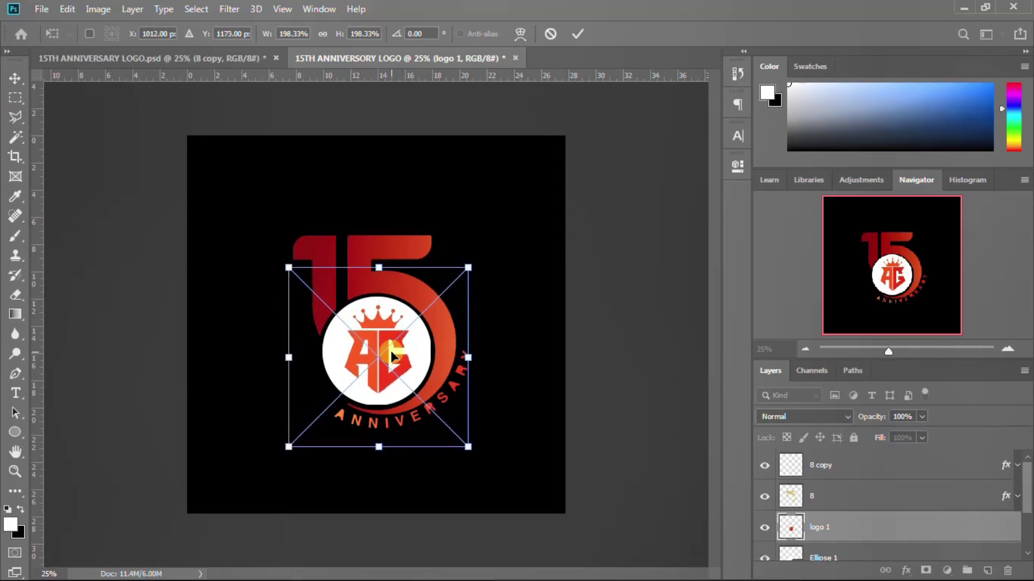
double_click(390, 350)
left_click(843, 536)
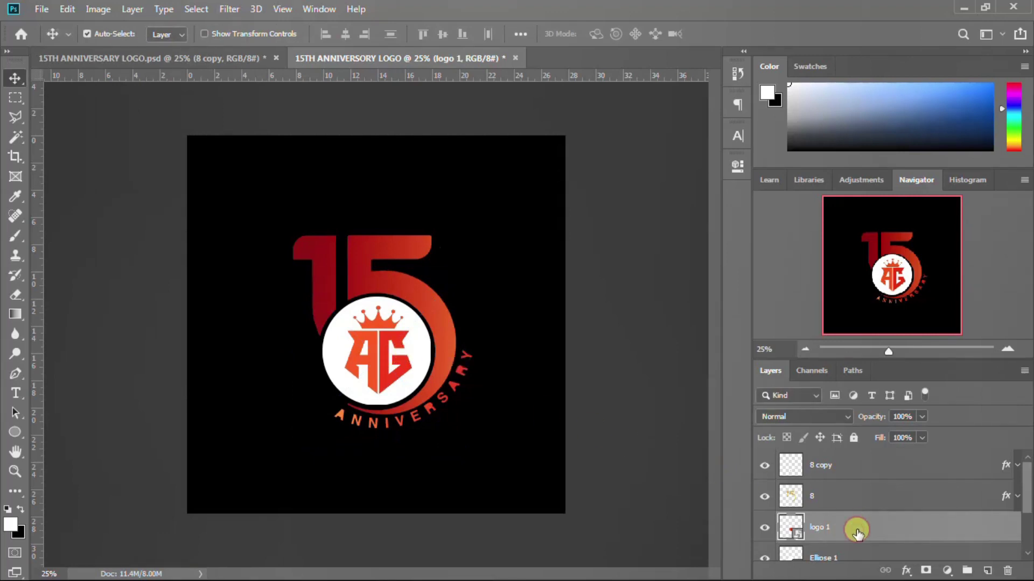
Step: Give the AG crown logo an orange-to-red linear Gradient Overlay at 150% scale
left_click(907, 571)
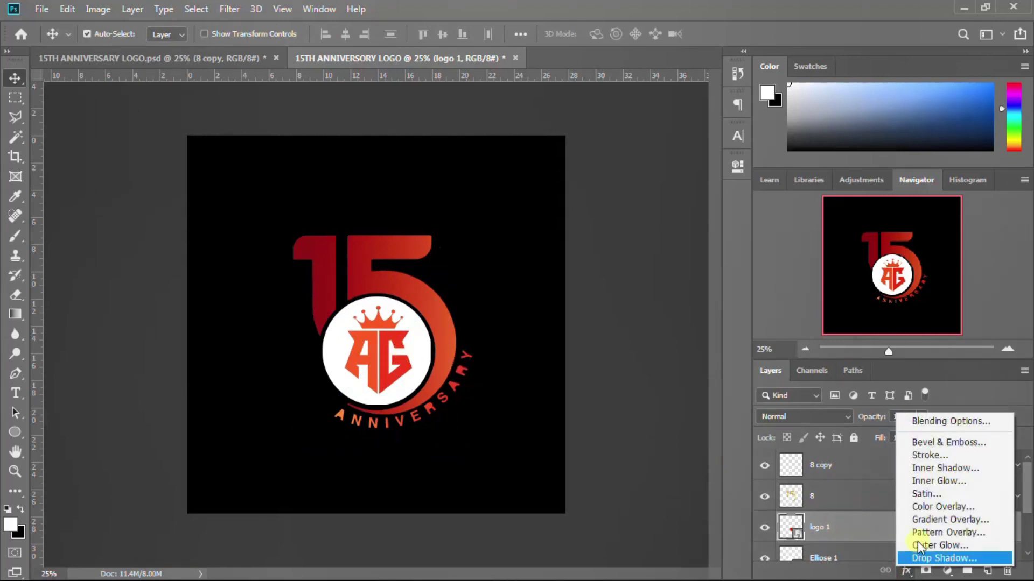
left_click(929, 520)
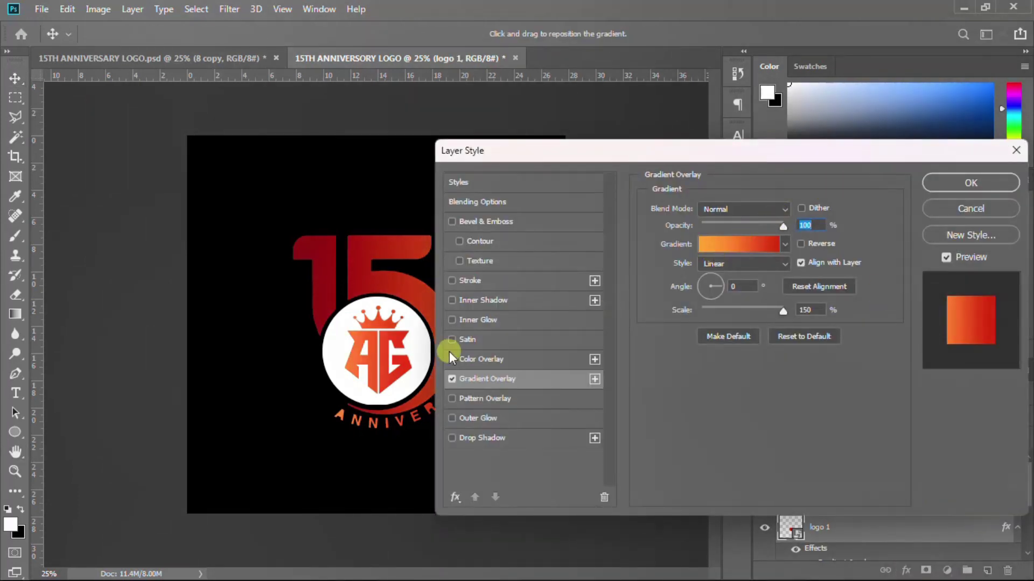
mouse_move(394, 351)
left_mouse_down()
mouse_move(358, 349)
mouse_move(409, 377)
left_mouse_up()
left_click(798, 221)
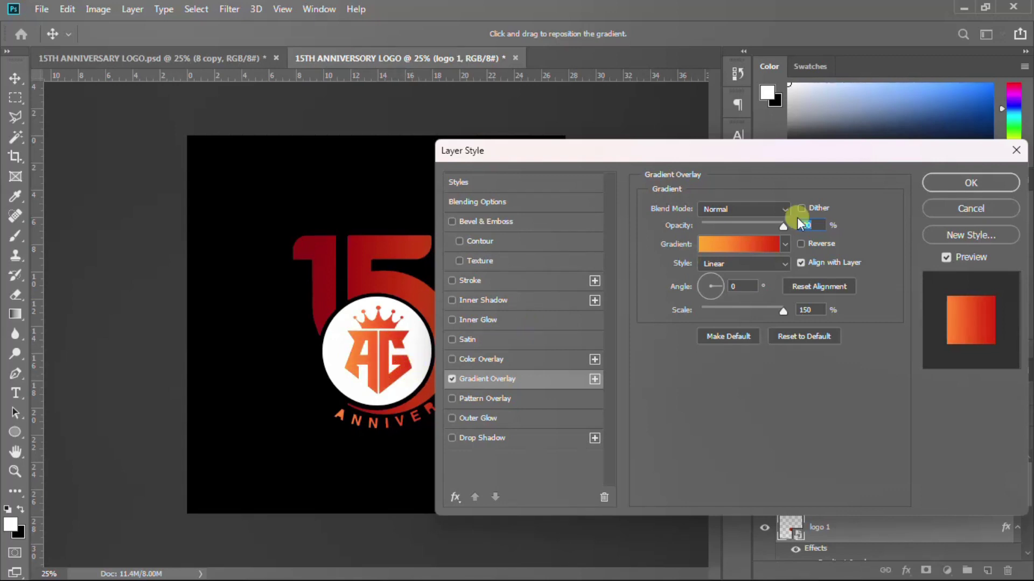
left_click(982, 186)
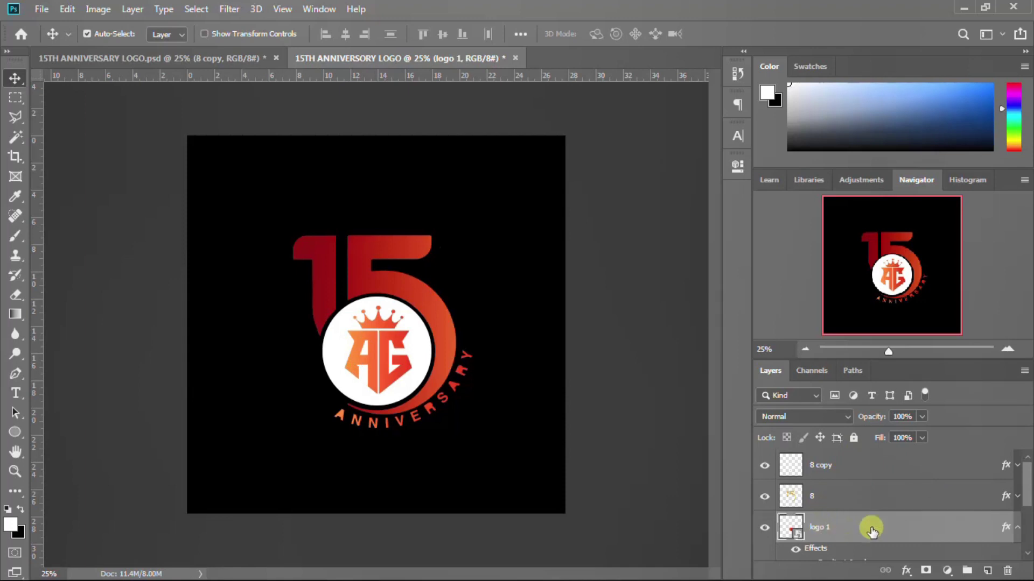
Step: Group the Ellipse 1, logo 1, 8 and 8 copy layers into Group 1
left_click(1017, 532)
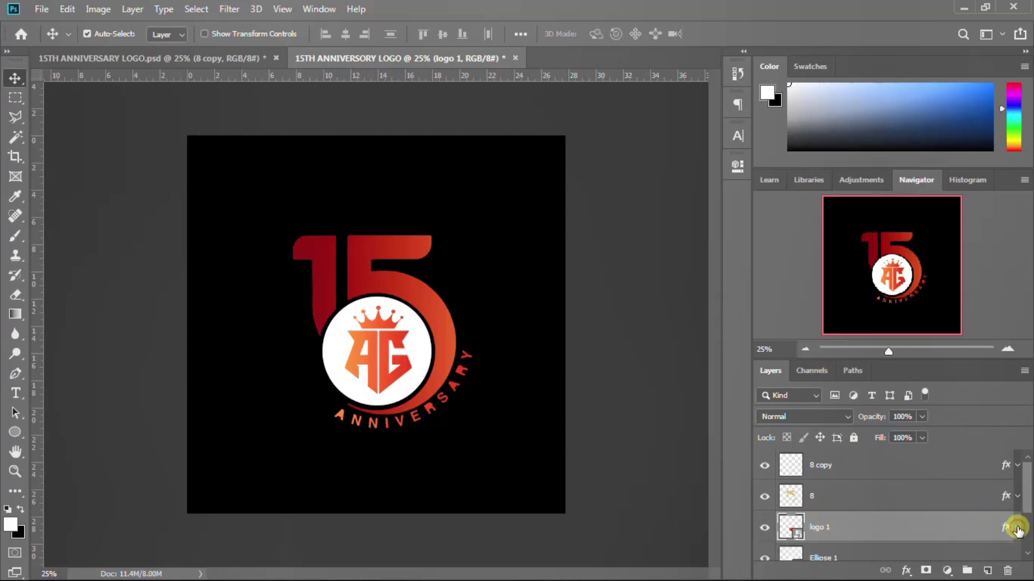
scroll(865, 538, "down", 1)
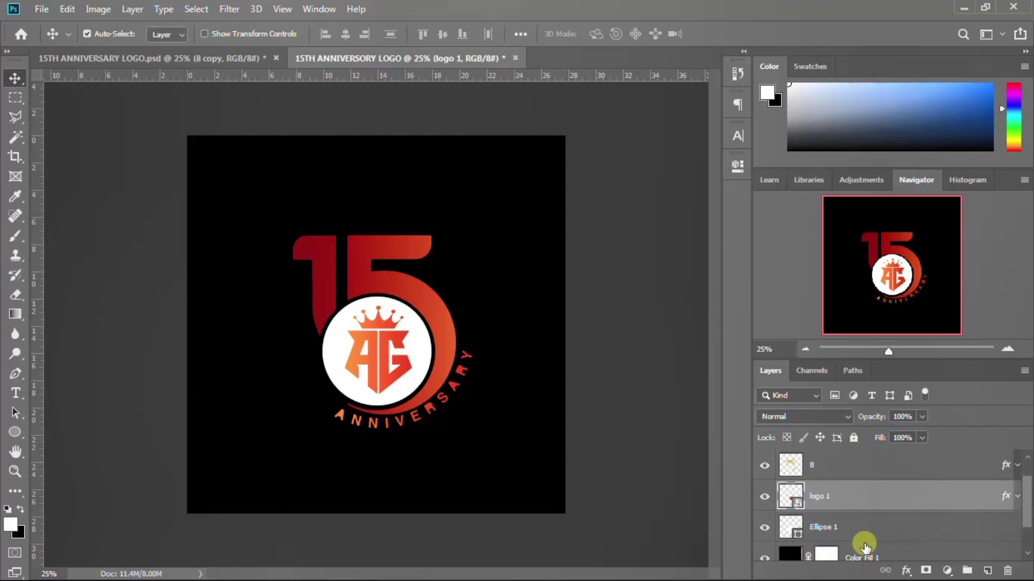
left_click(822, 527)
scroll(820, 528, "up", 1)
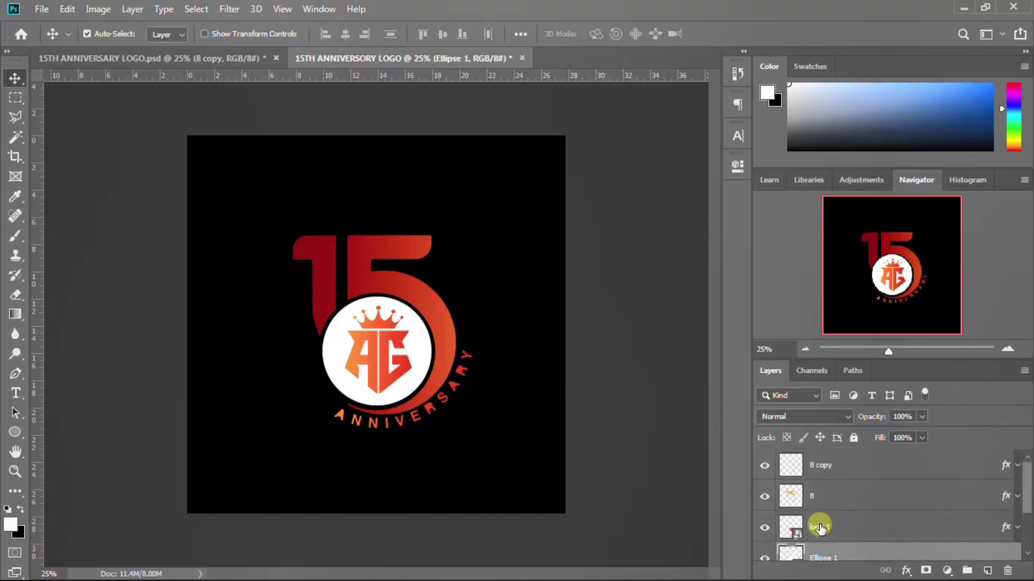
left_click(817, 468, "shift")
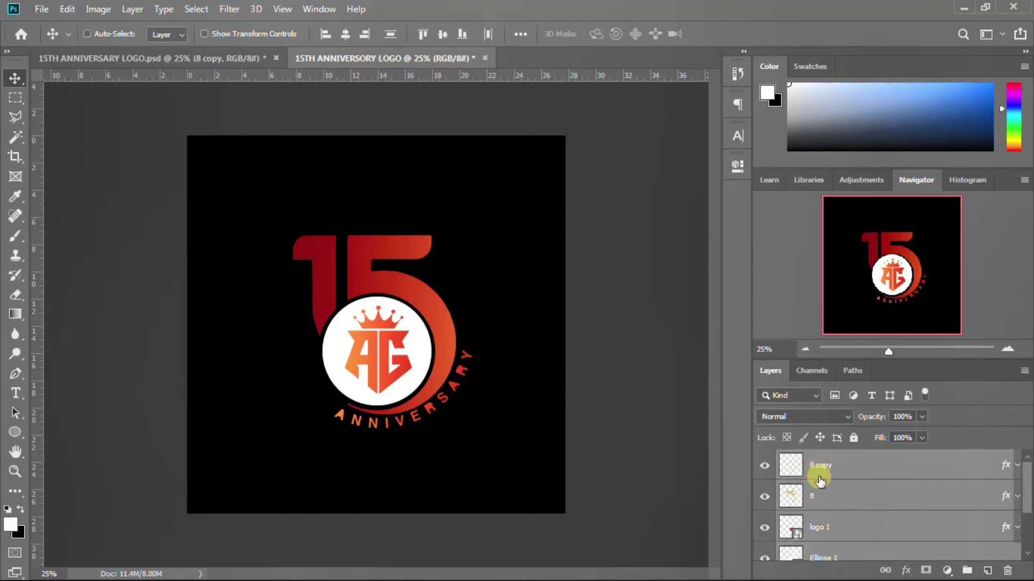
key("ctrl+g")
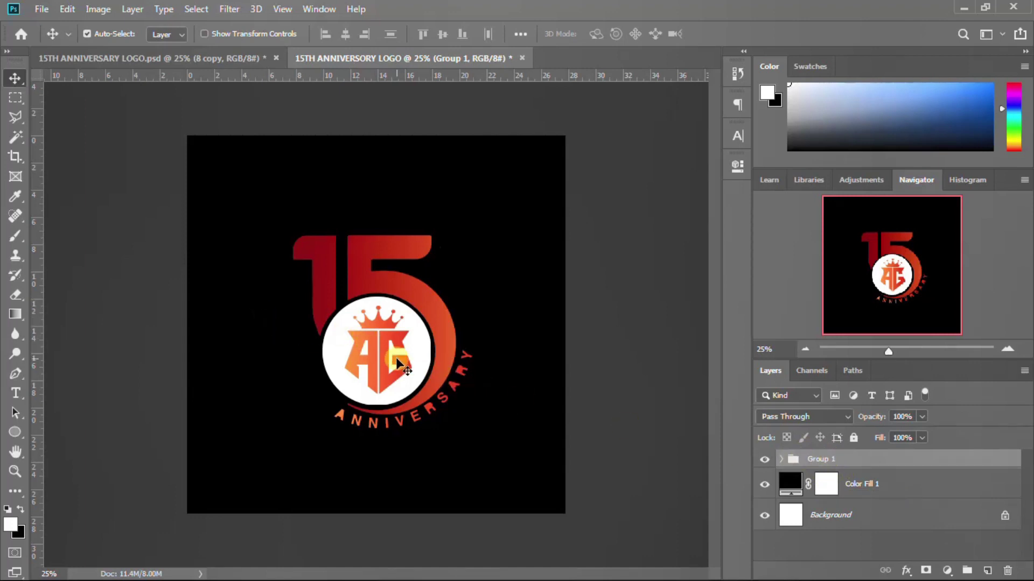
mouse_move(599, 563)
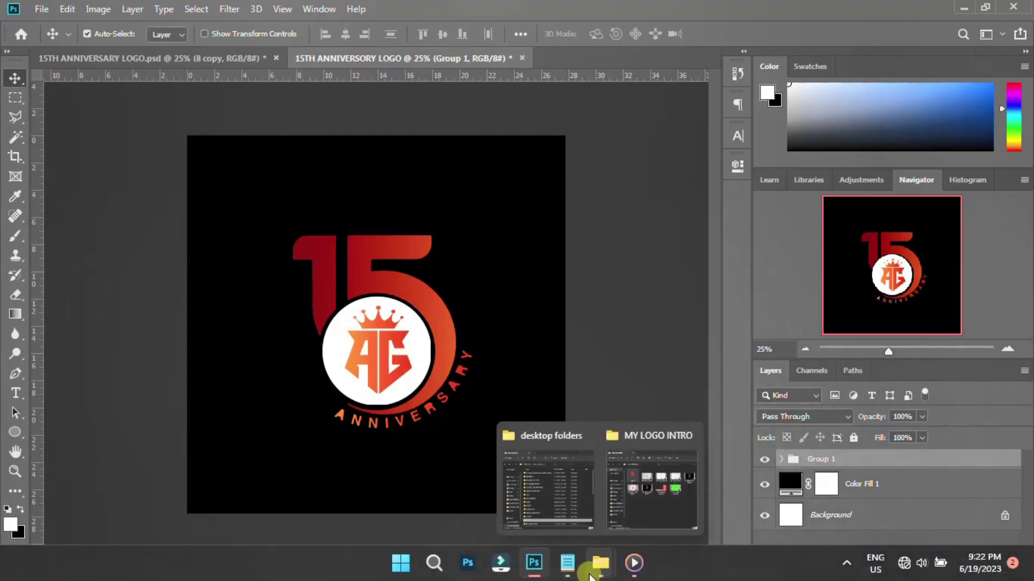
Step: Highlight '15TH' in the Notepad line '15TH ANNIVERSORY LOGO', then return to Photoshop
left_click(568, 563)
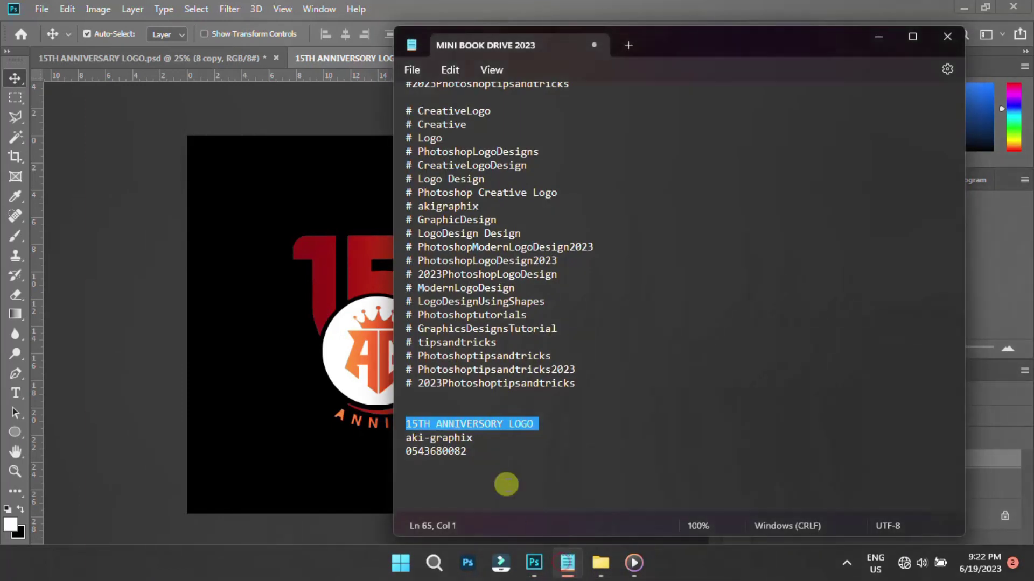
left_click(452, 425)
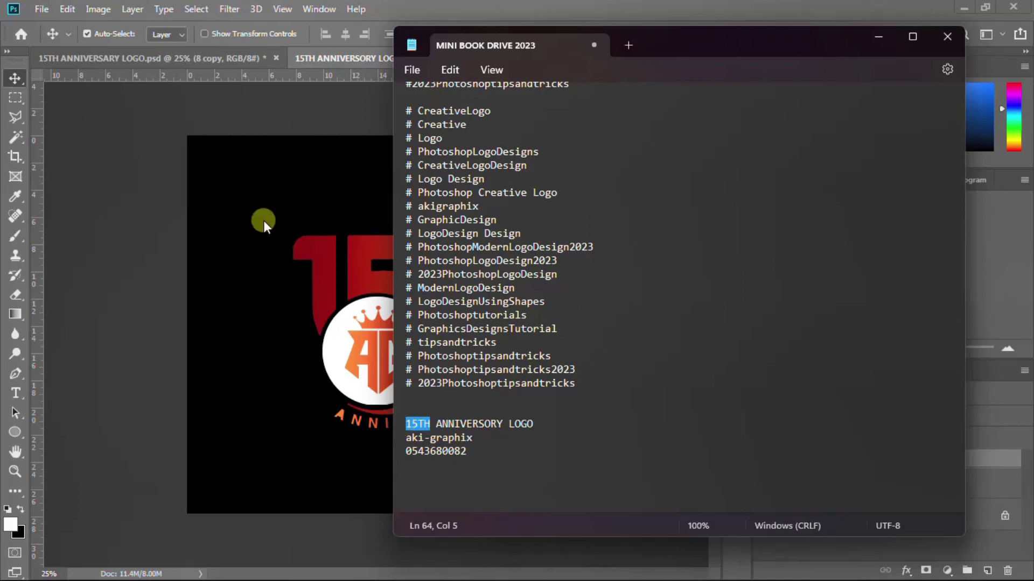
left_click(264, 219)
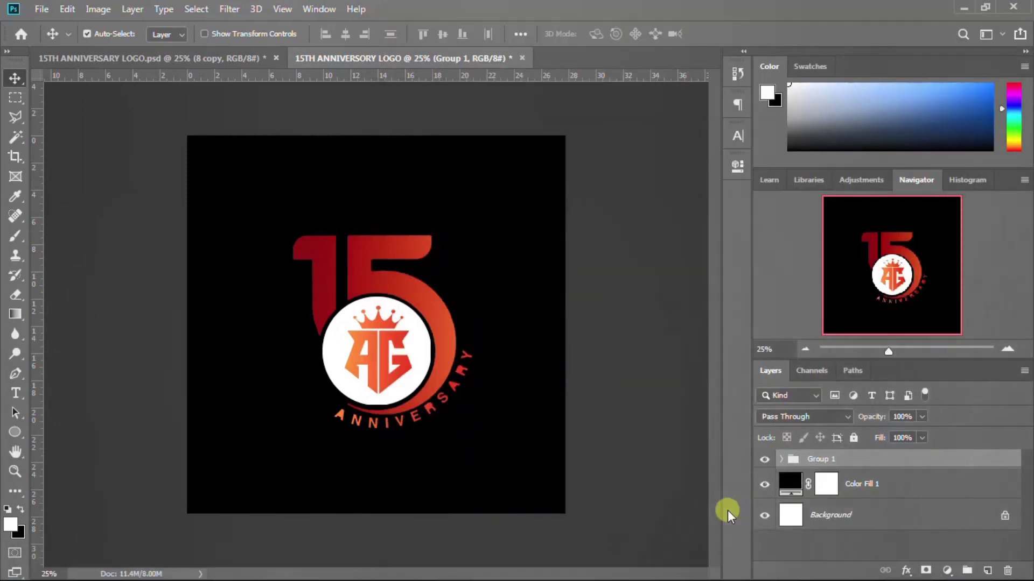
Step: Add a white '15TH' text layer at the lower left of the canvas
key("t")
left_click(246, 501)
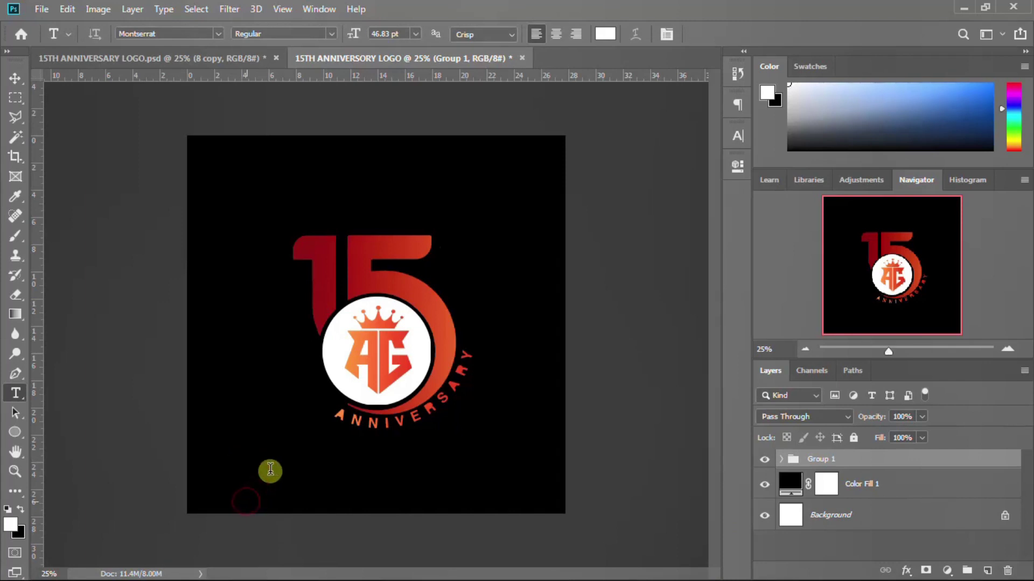
type("15TH")
left_click(271, 473)
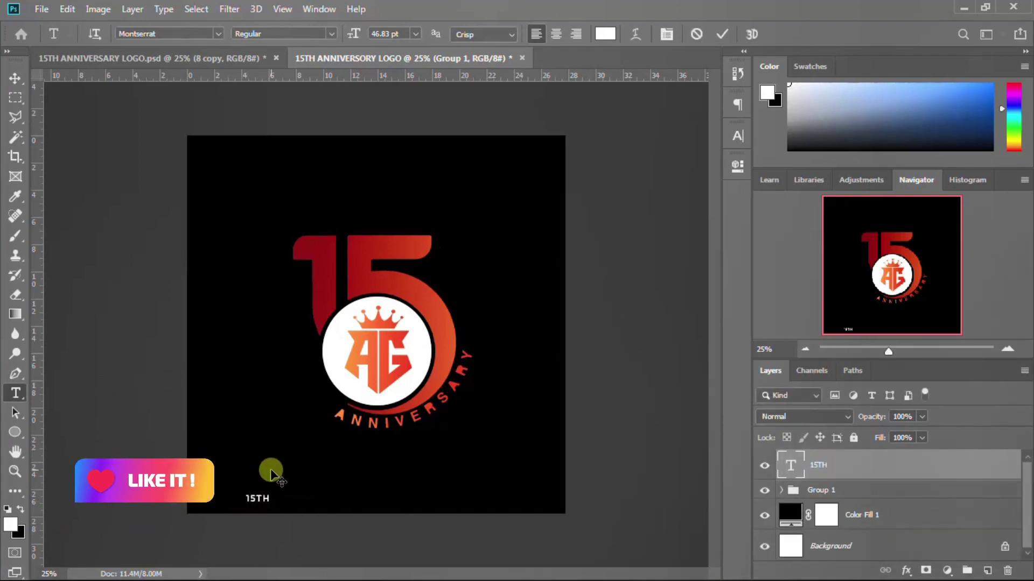
Step: Set the 15TH text to the Milkipa font and enlarge it to about 114.21 pt
left_click(737, 136)
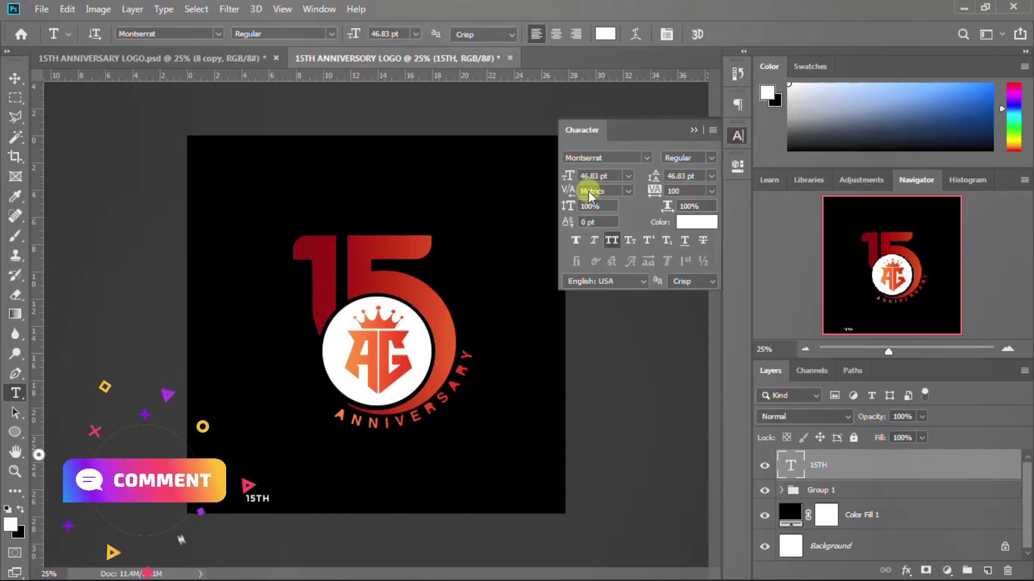
left_click(647, 158)
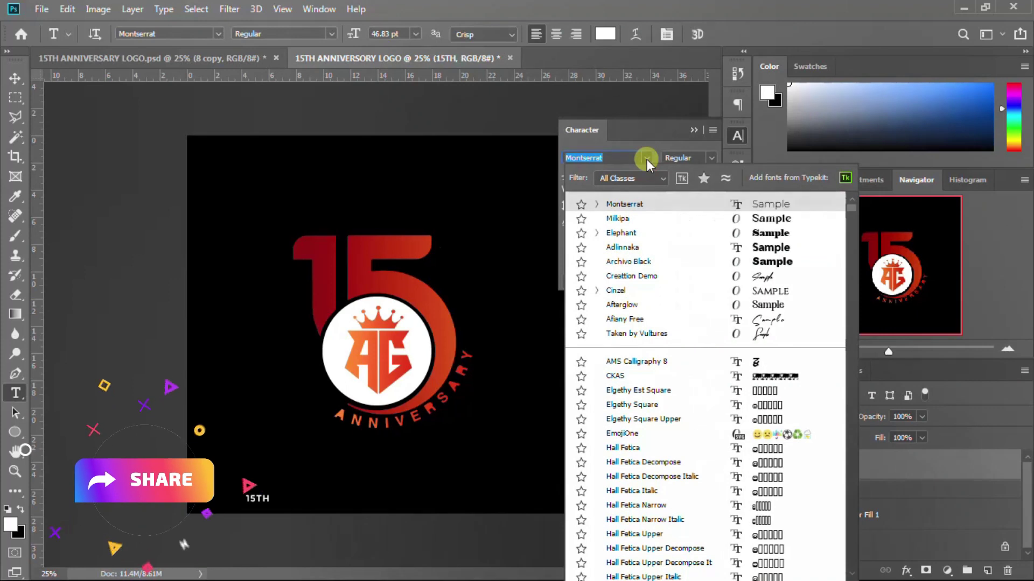
left_click(625, 218)
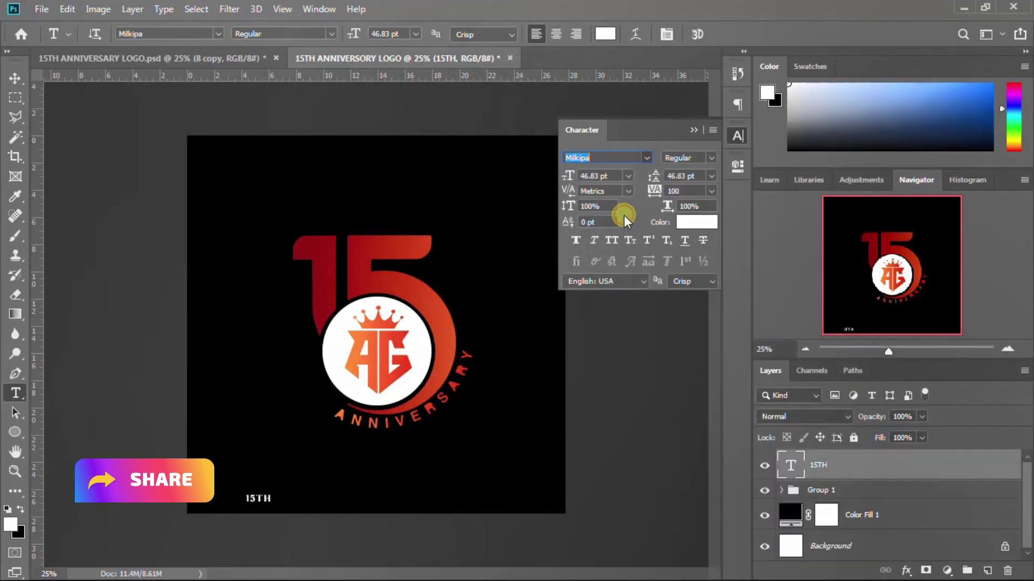
left_click(737, 135)
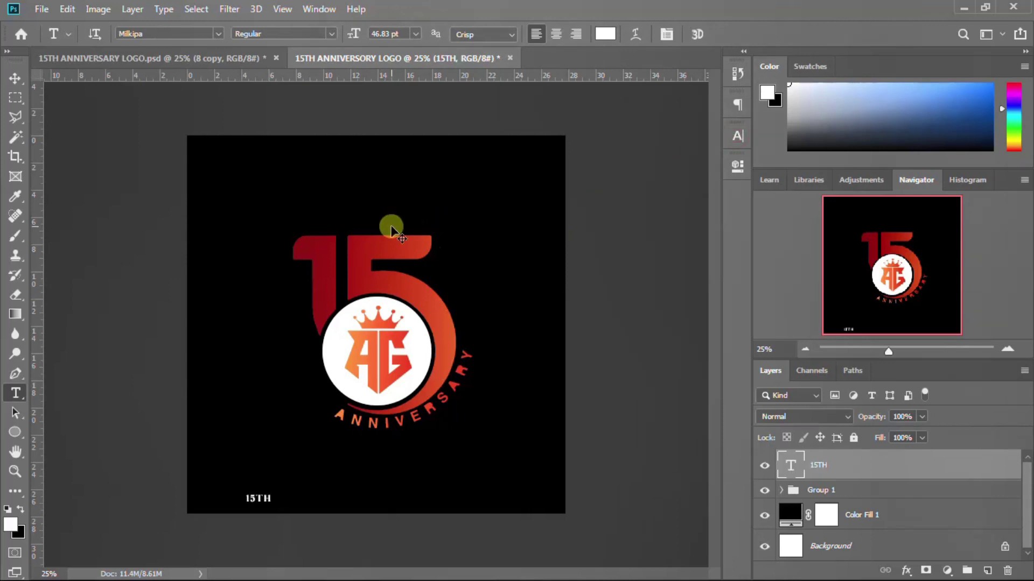
key("ctrl+t")
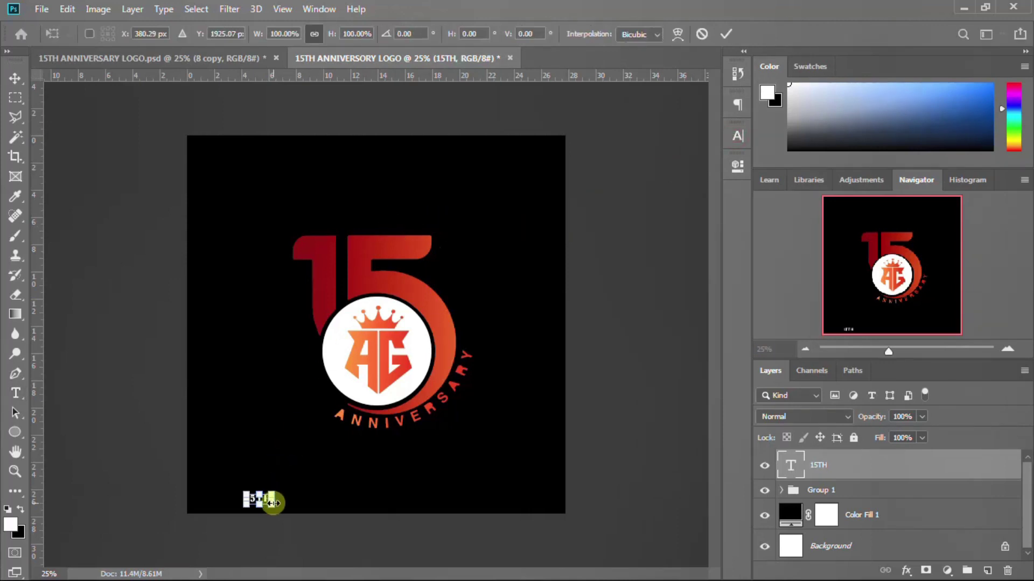
left_click_drag(274, 492, 304, 460)
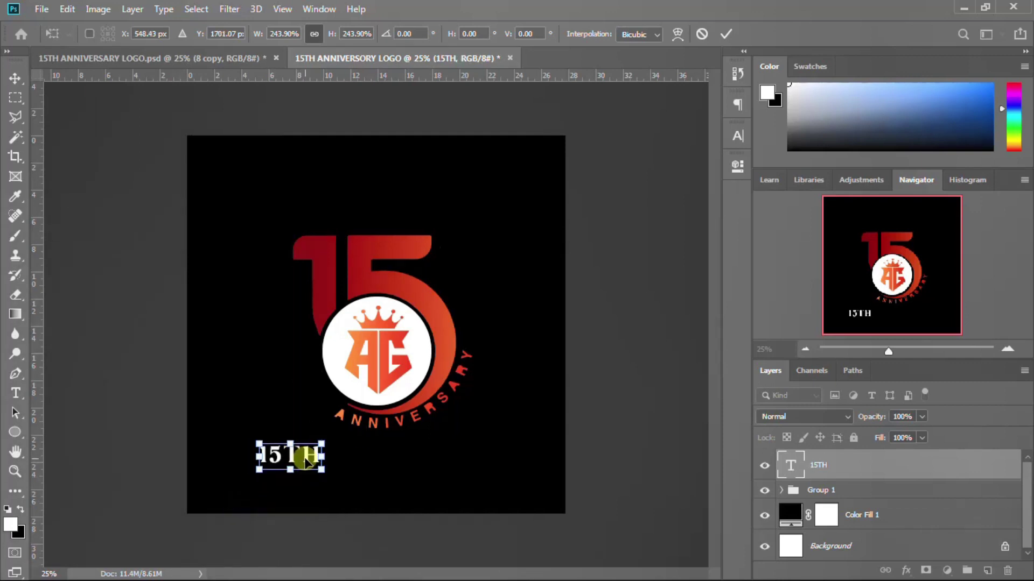
key("Return")
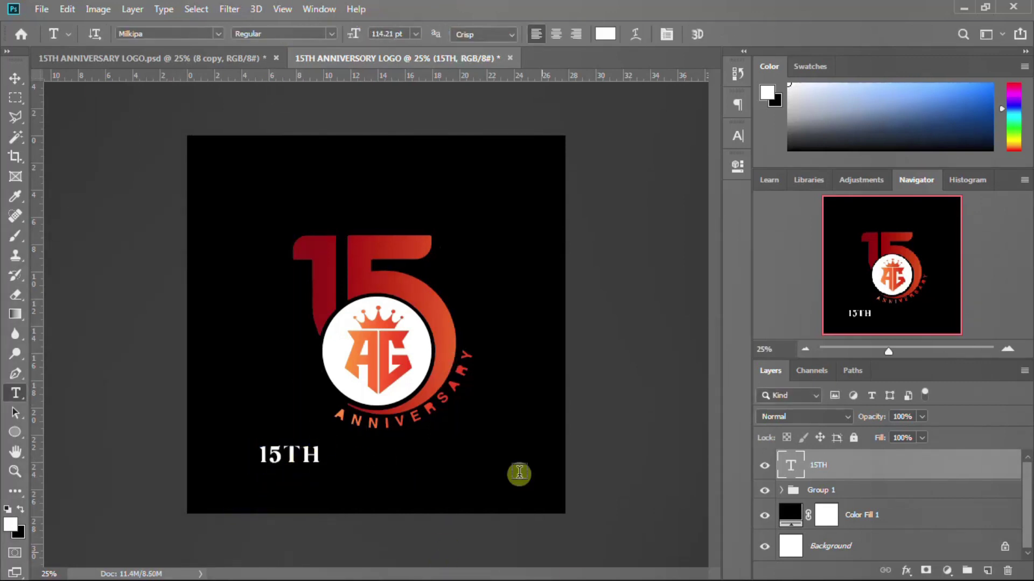
Step: Select 'ANNIVERSORY' in the Notepad logo note, then return to the Photoshop document
left_click(569, 565)
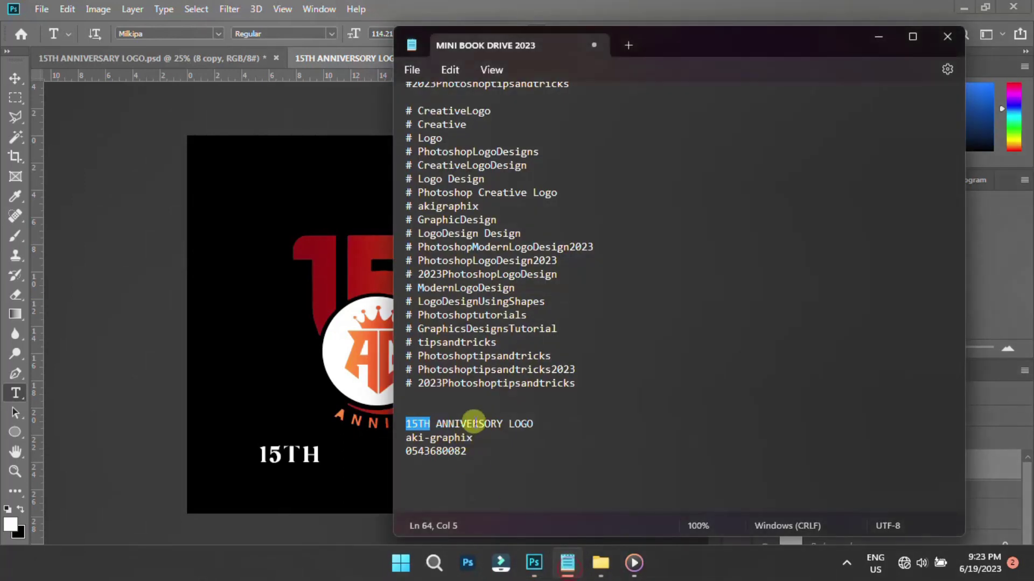
double_click(473, 424)
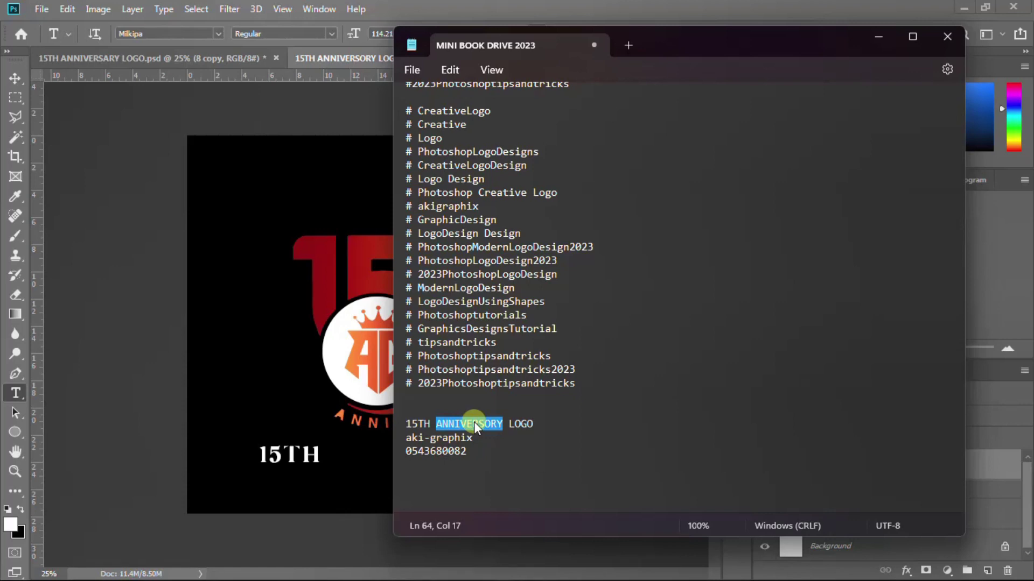
left_click(328, 444)
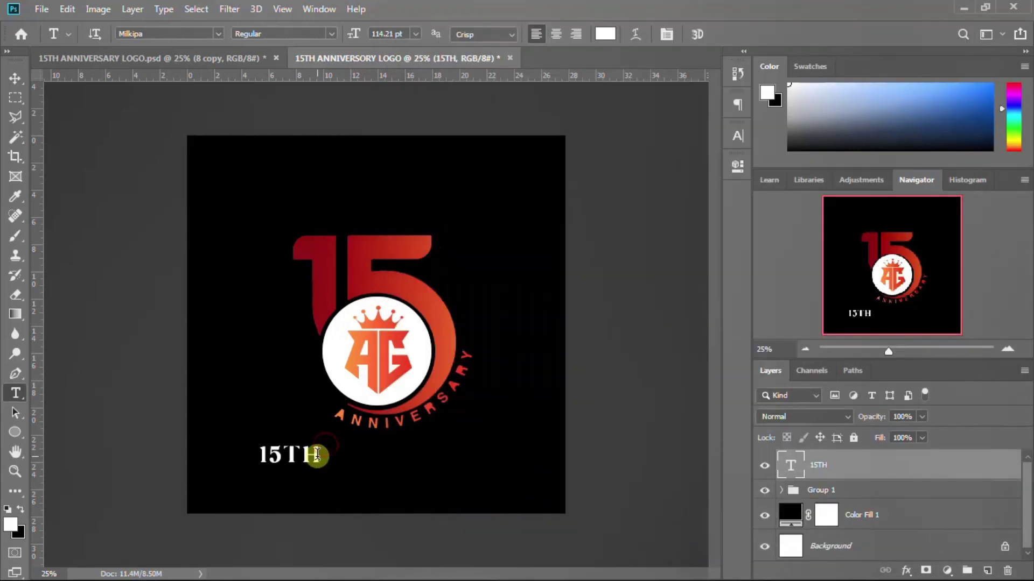
Step: Duplicate the 15TH layer, retype the copy as 'ANNIVERSORY', and move it right of 15TH
left_click(335, 449)
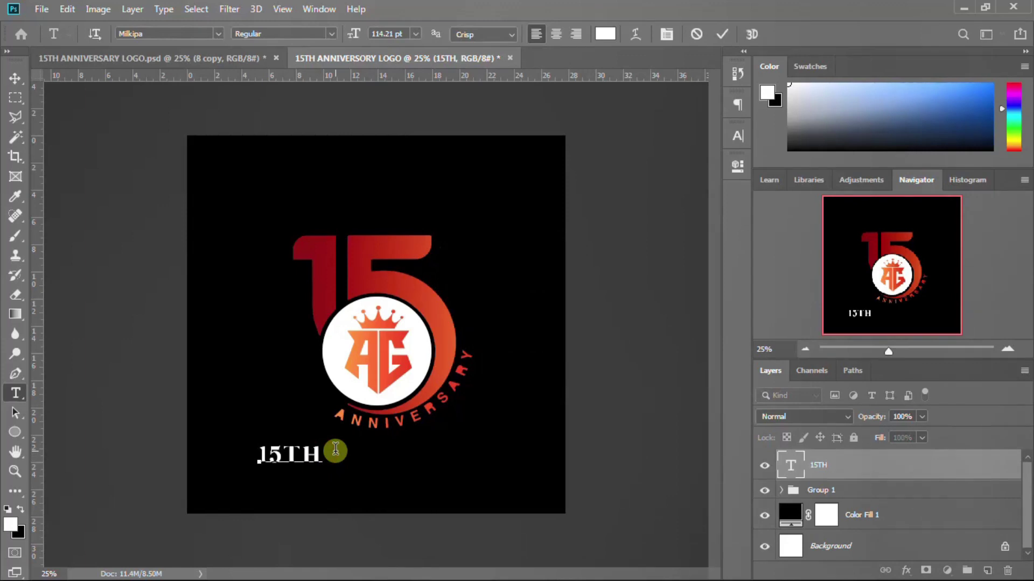
key("ctrl+Return")
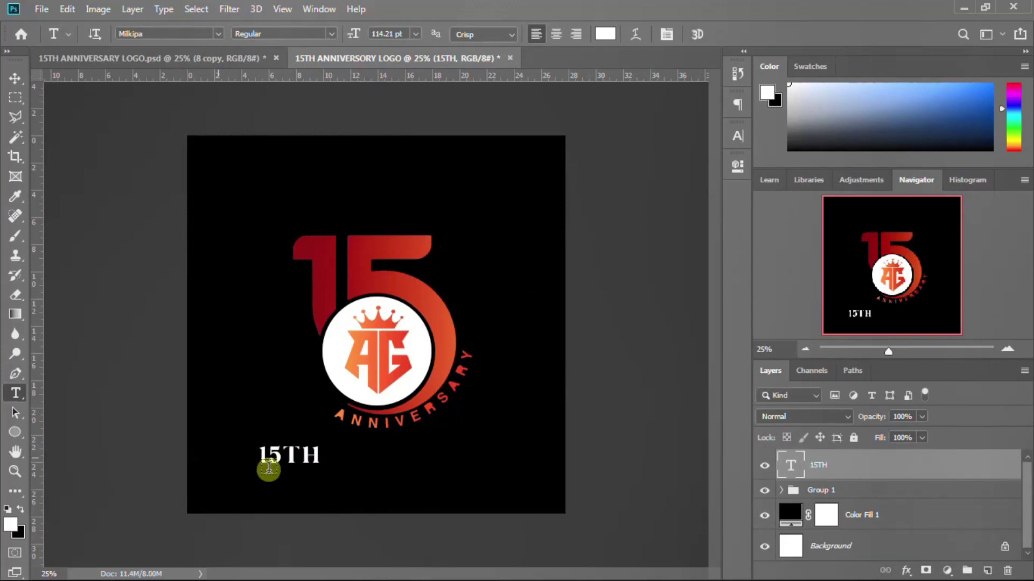
key("ctrl+j")
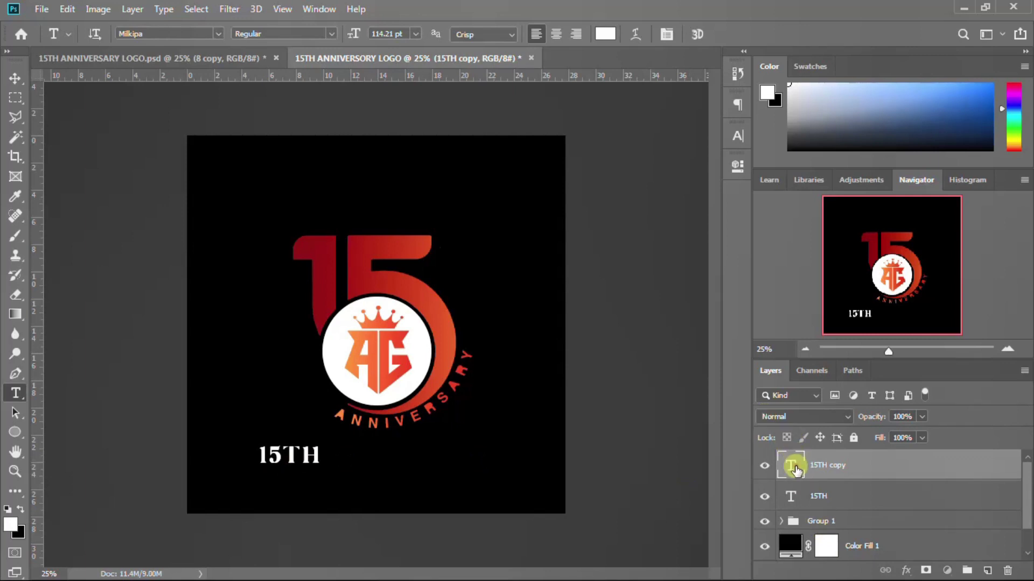
double_click(792, 467)
type("ANNIVERSORY")
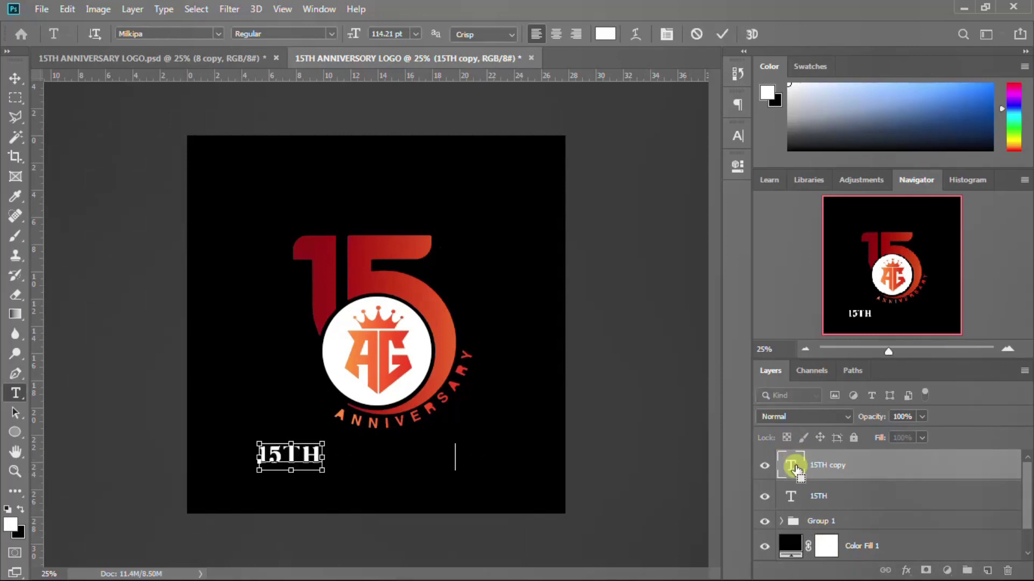
key("ctrl+Return")
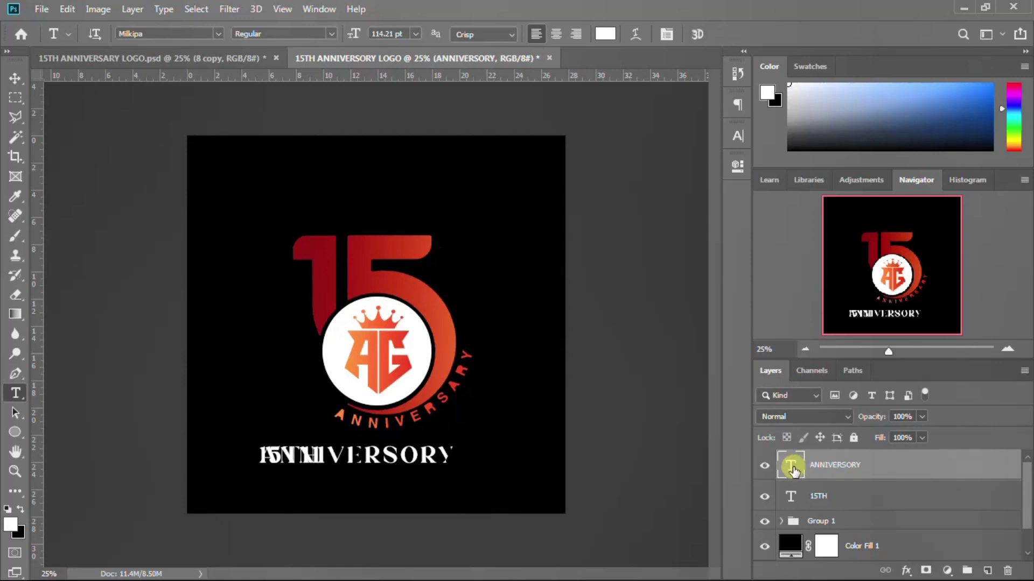
key("v")
left_click_drag(408, 462, 483, 455)
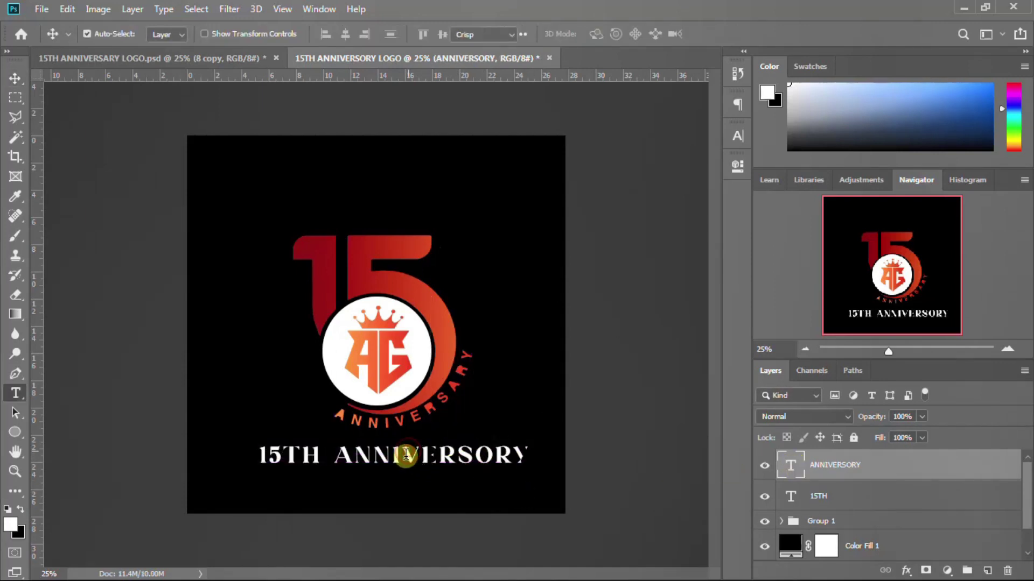
Step: Break the ANNIVERSORY text onto two lines after 'ANNI'
double_click(405, 455)
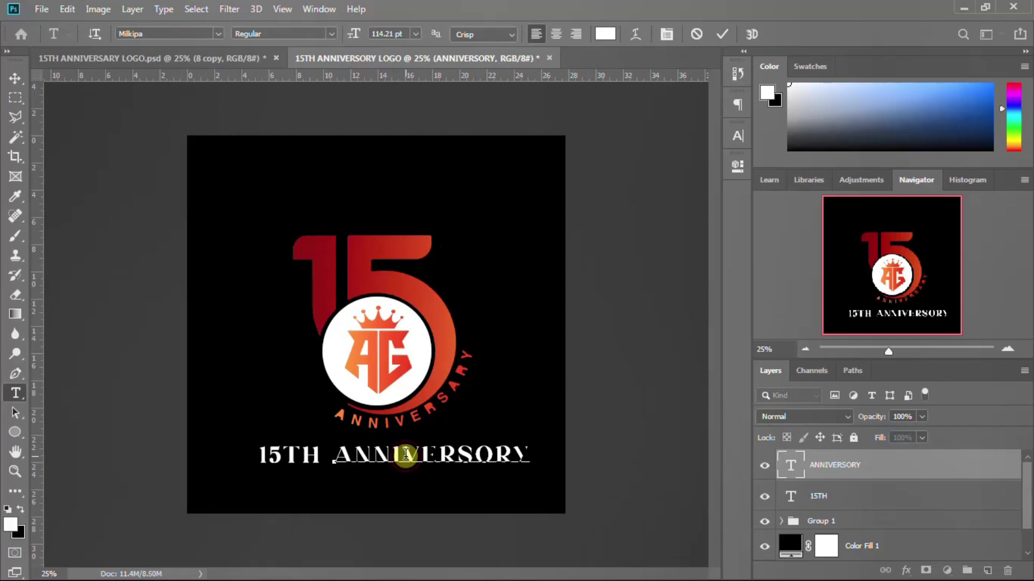
key("Return")
key("ctrl+Return")
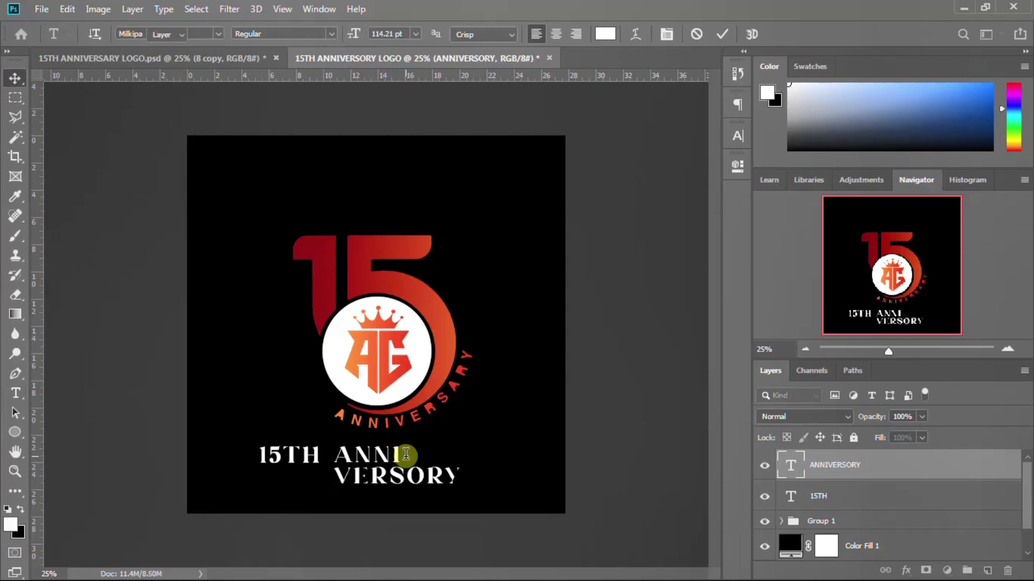
key("v")
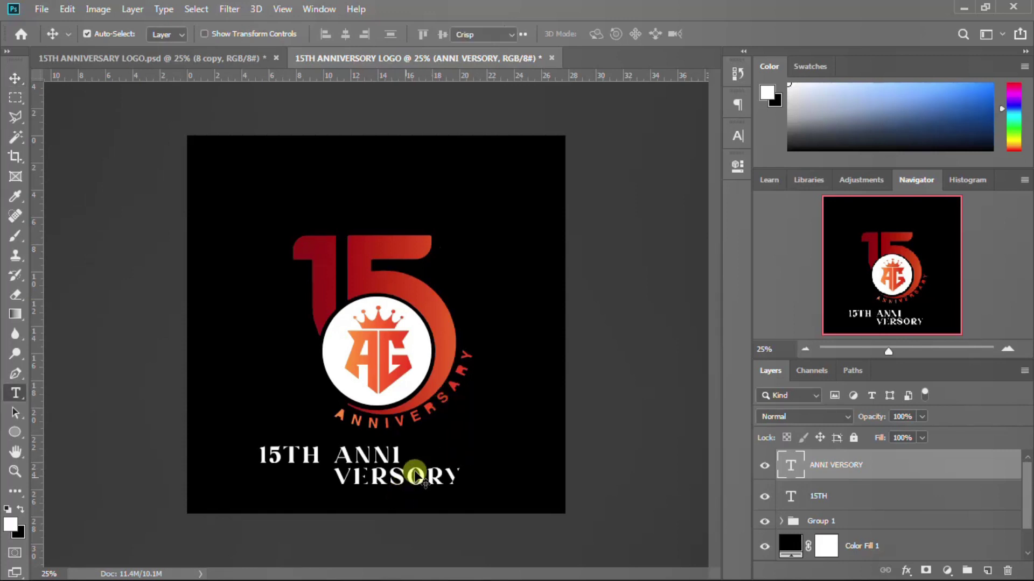
Step: Correct the spelling from 'VERSORY' to 'VERSARY' and commit the text
double_click(411, 475)
left_click(420, 476)
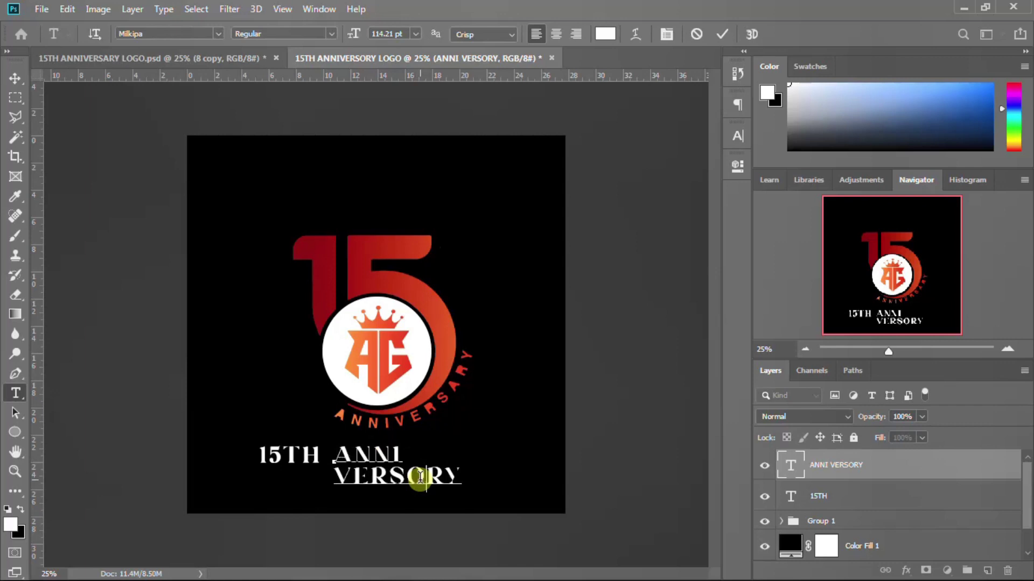
key("Delete")
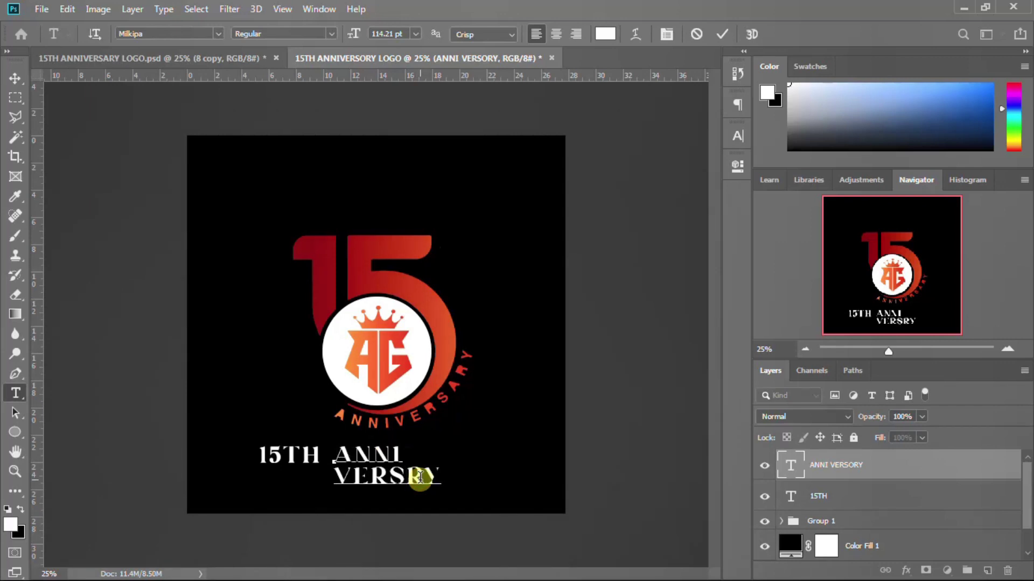
type("a")
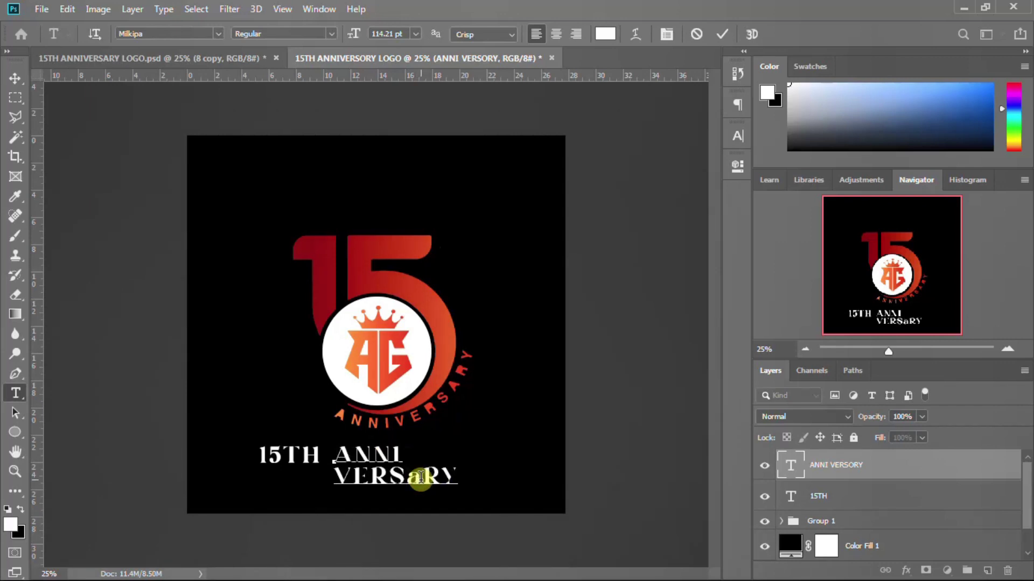
key("BackSpace")
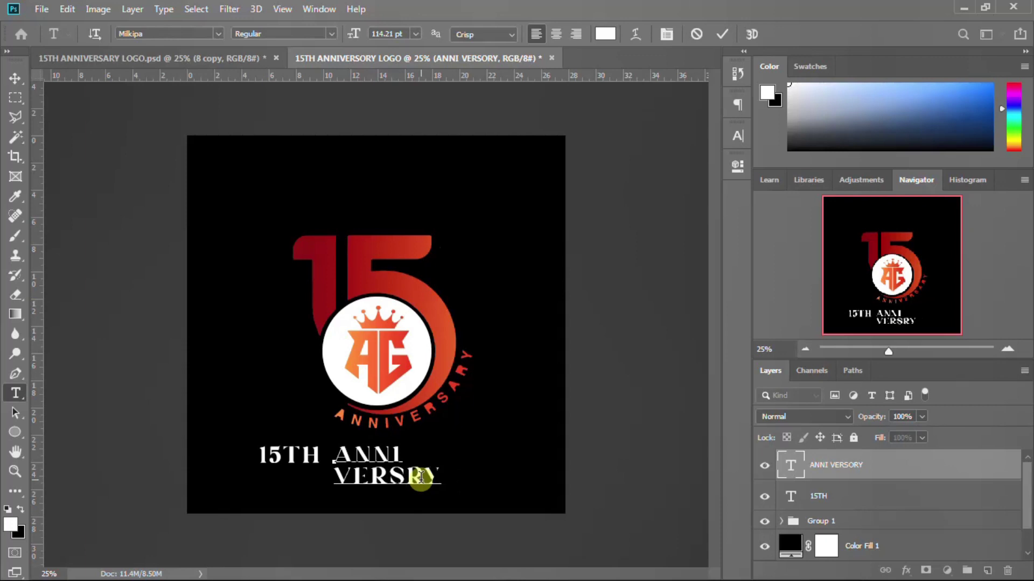
type("A")
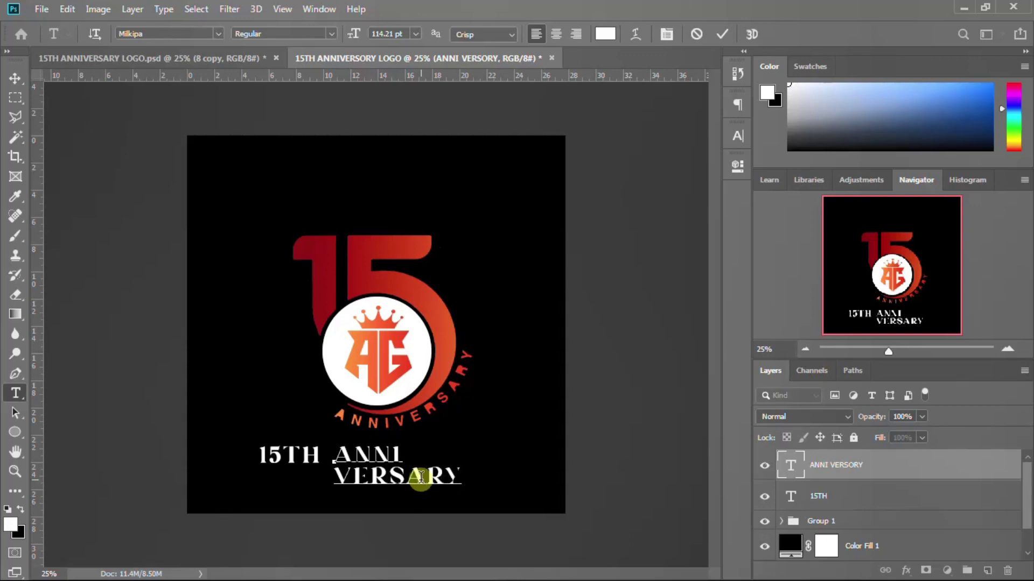
key("ctrl+Return")
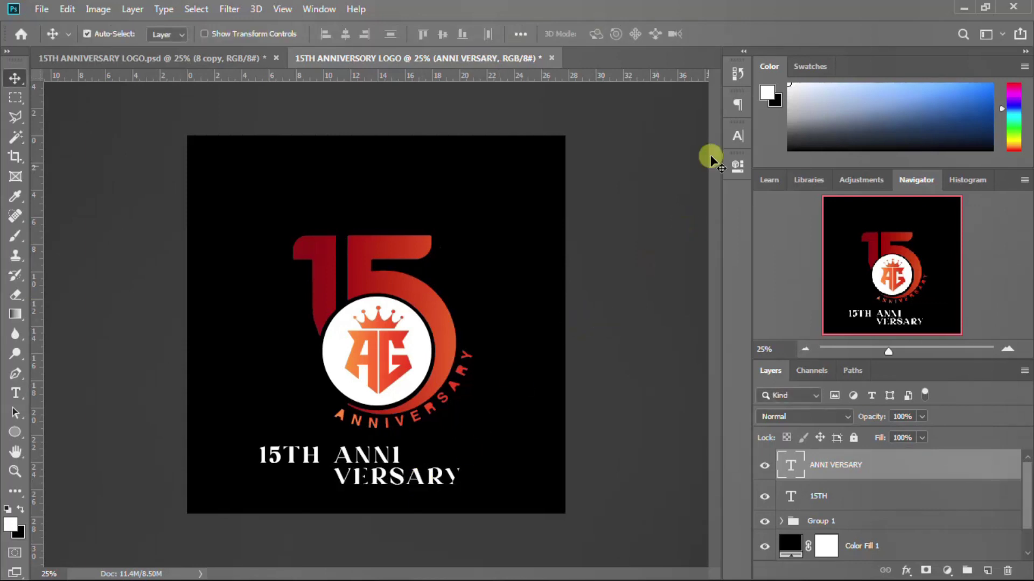
Step: Right-align the ANNI VERSARY text and move it right, clear of 15TH
left_click(733, 136)
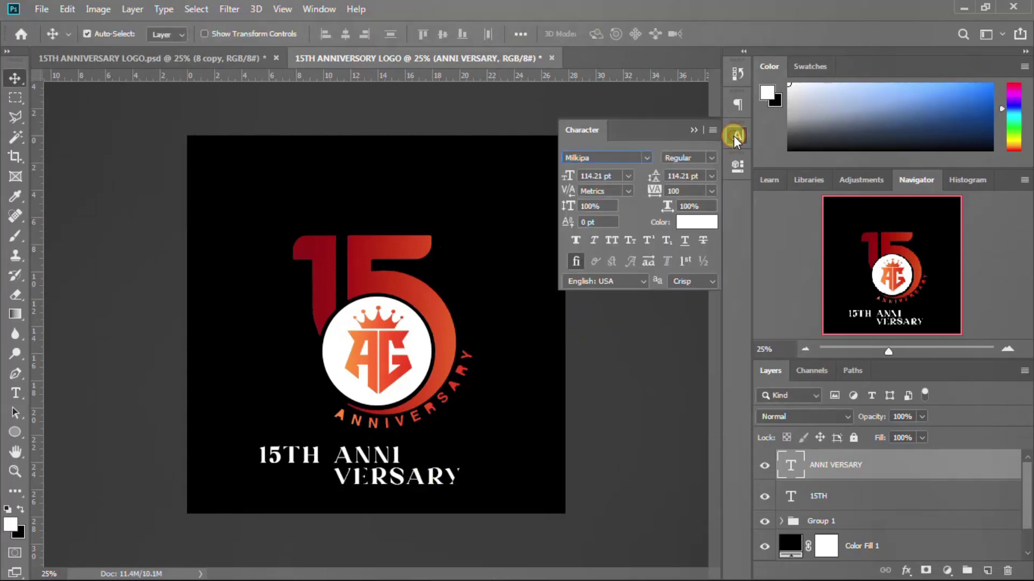
left_click(739, 108)
left_click(611, 125)
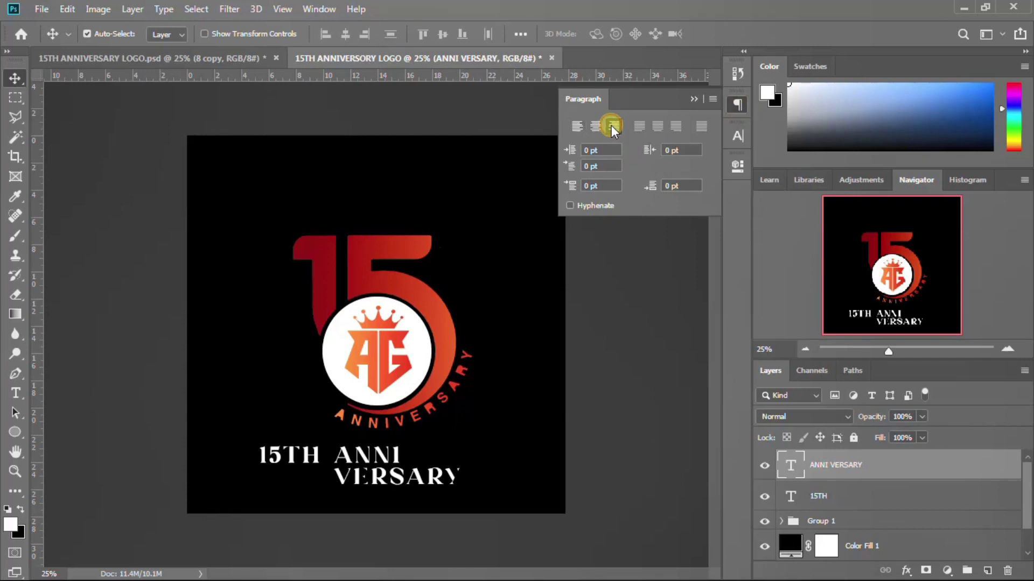
left_click_drag(255, 477, 315, 481)
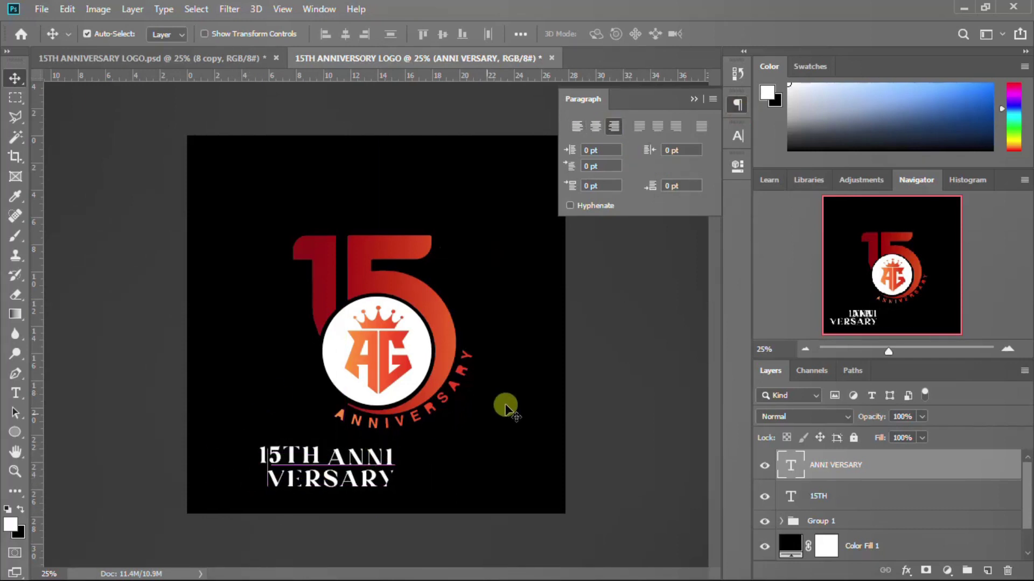
Step: Set the ANNI VERSARY leading to 120 pt
left_click(737, 104)
left_click(736, 137)
left_click(680, 175)
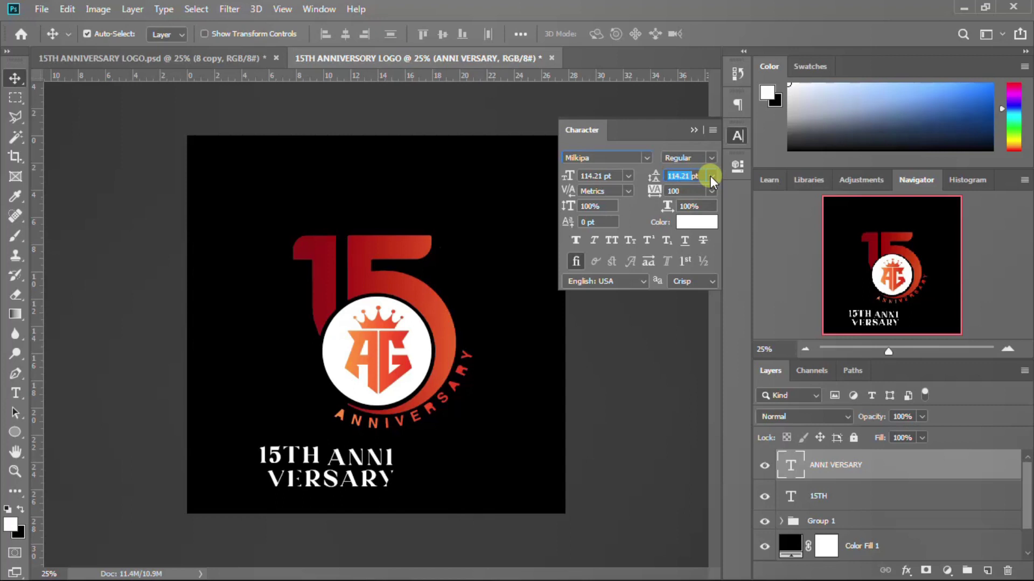
type("120")
key("Return")
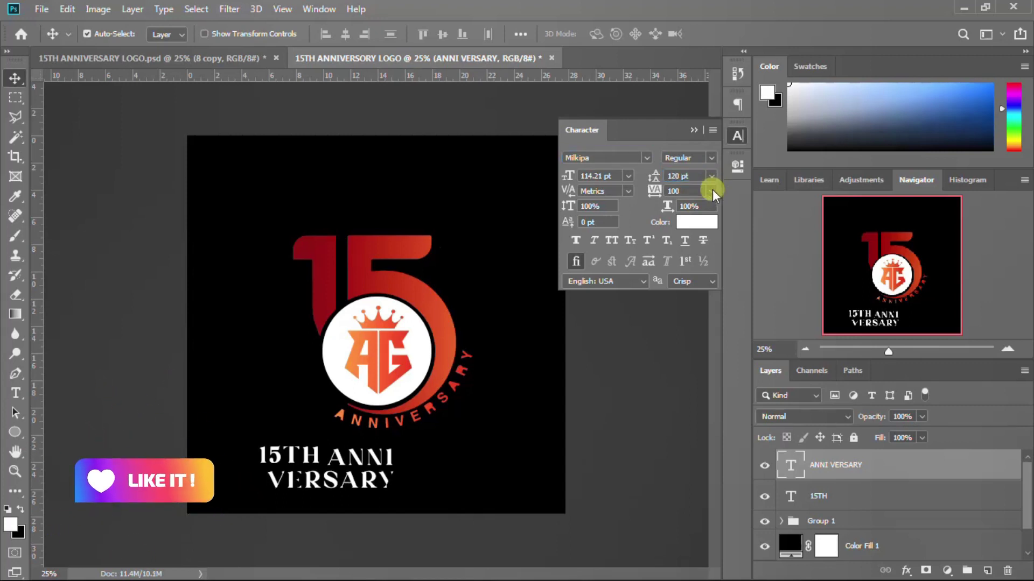
left_click(738, 135)
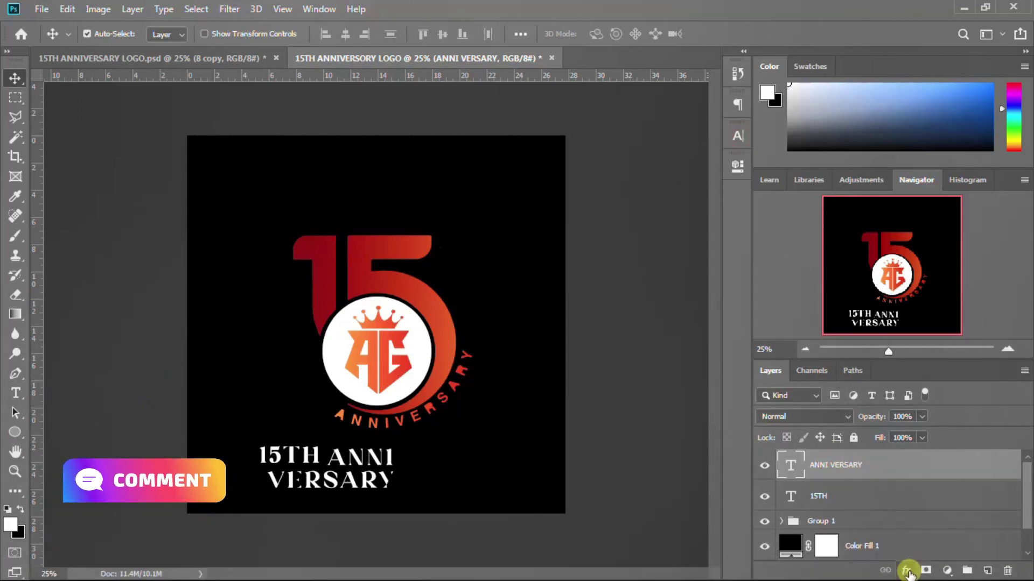
Step: Give ANNI VERSARY a reversed red-orange Gradient Overlay, repositioned across the text
left_click(908, 572)
left_click(930, 526)
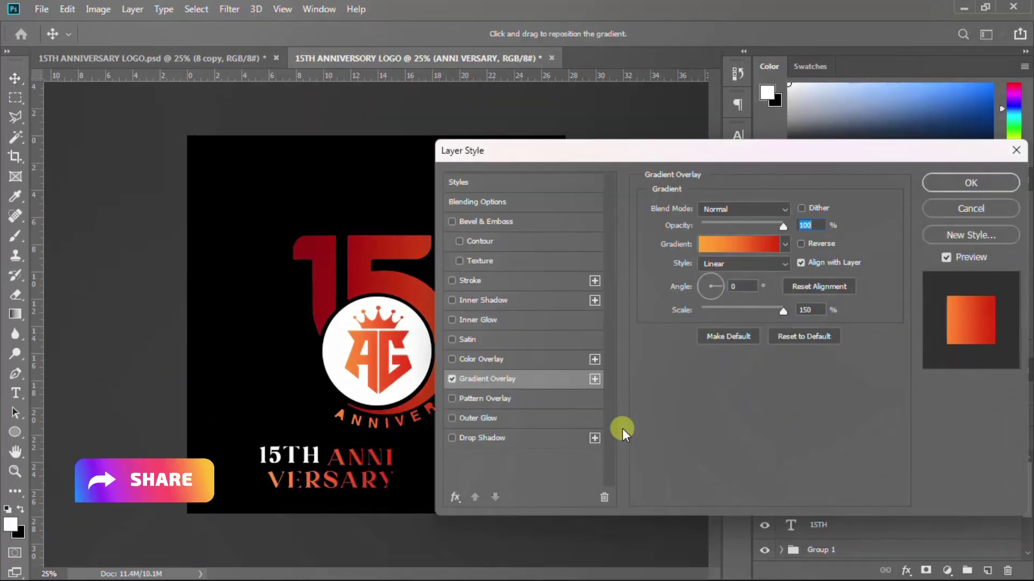
left_click(807, 246)
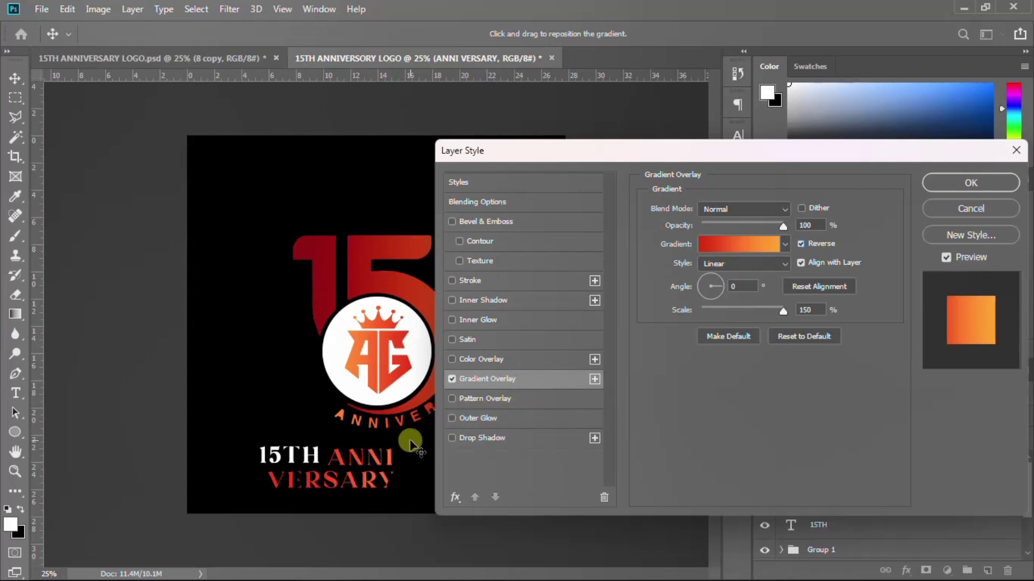
left_click_drag(422, 439, 583, 351)
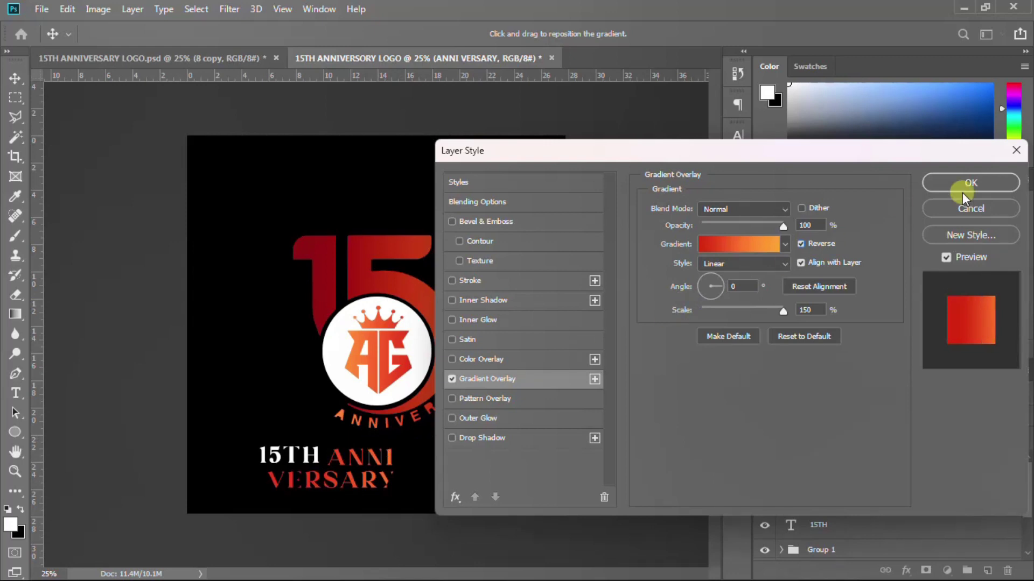
left_click(978, 183)
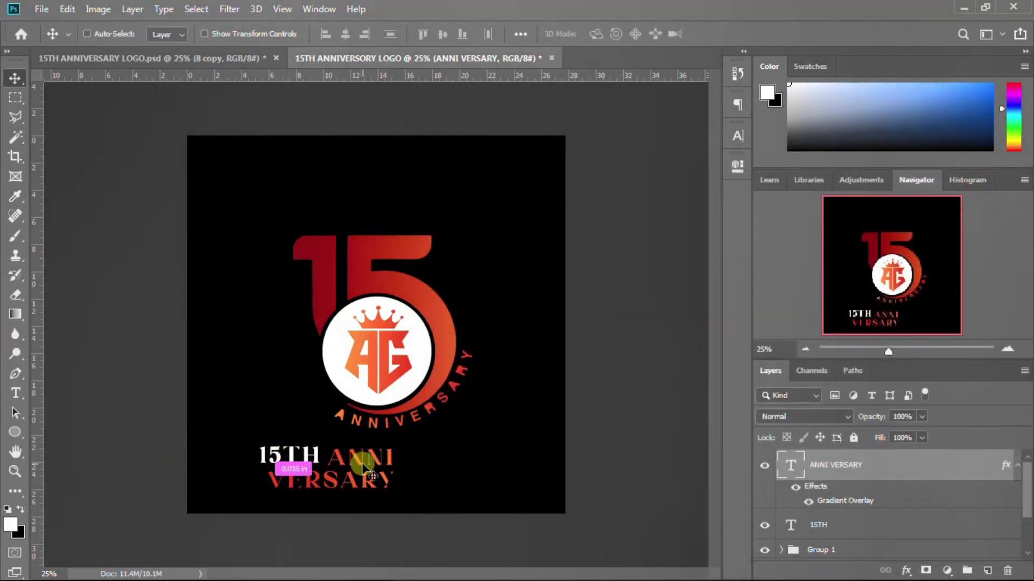
Step: Scale ANNI VERSARY to about 127.54%, shift it right, and move 15TH beside ANNI
key("ctrl+t")
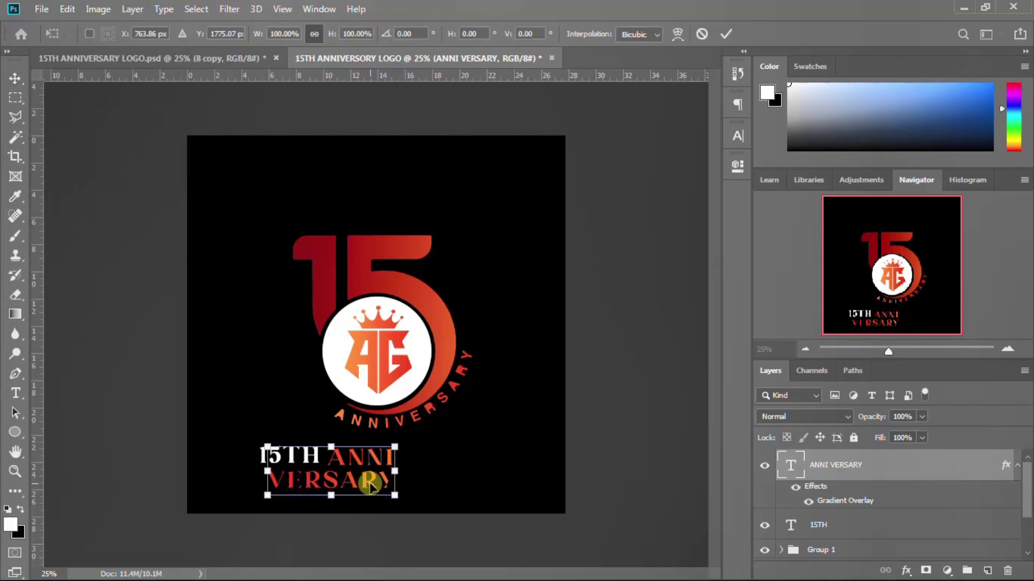
left_click_drag(392, 496, 430, 509)
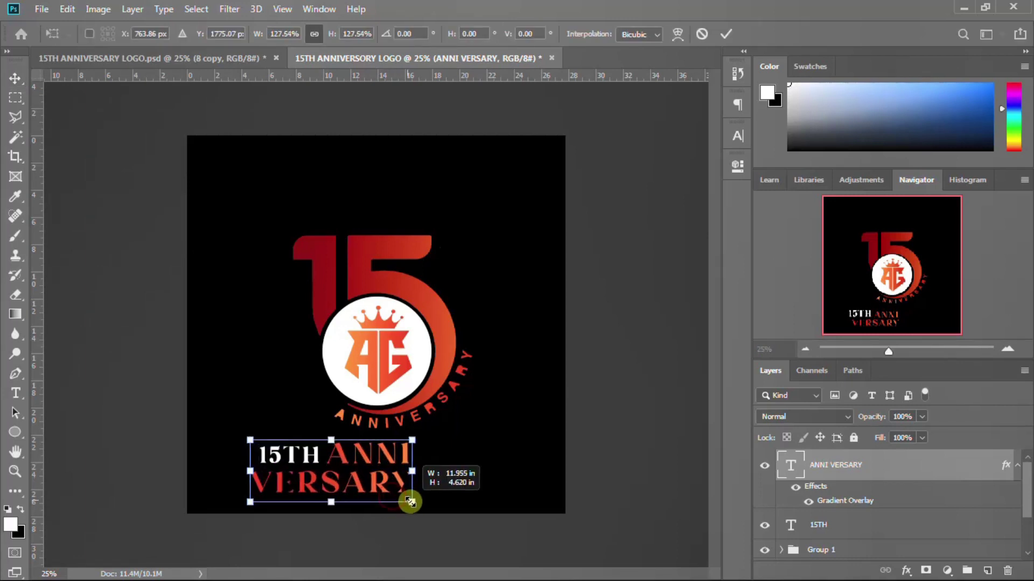
left_click_drag(376, 488, 422, 470)
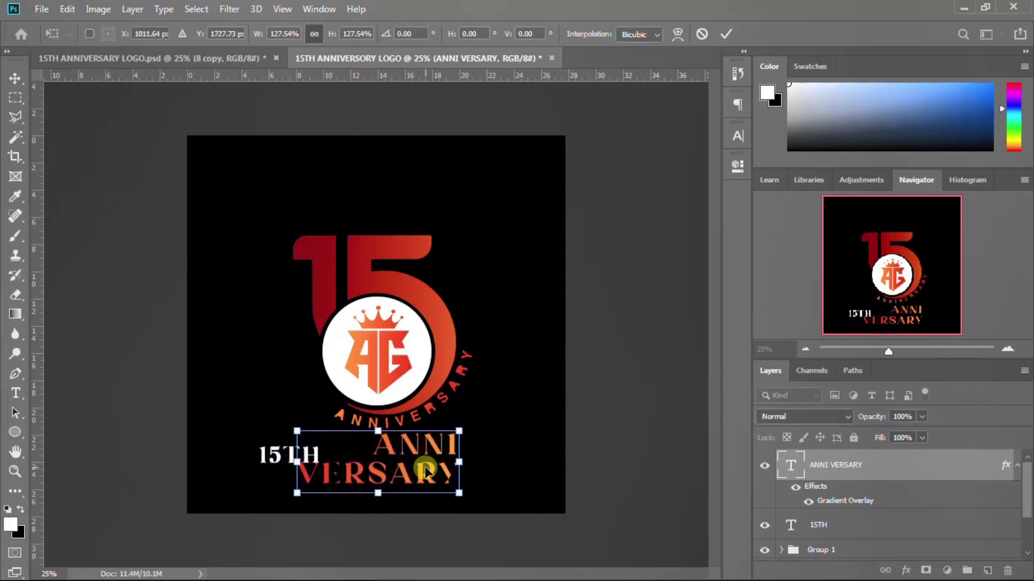
key("Return")
left_click_drag(271, 447, 312, 441)
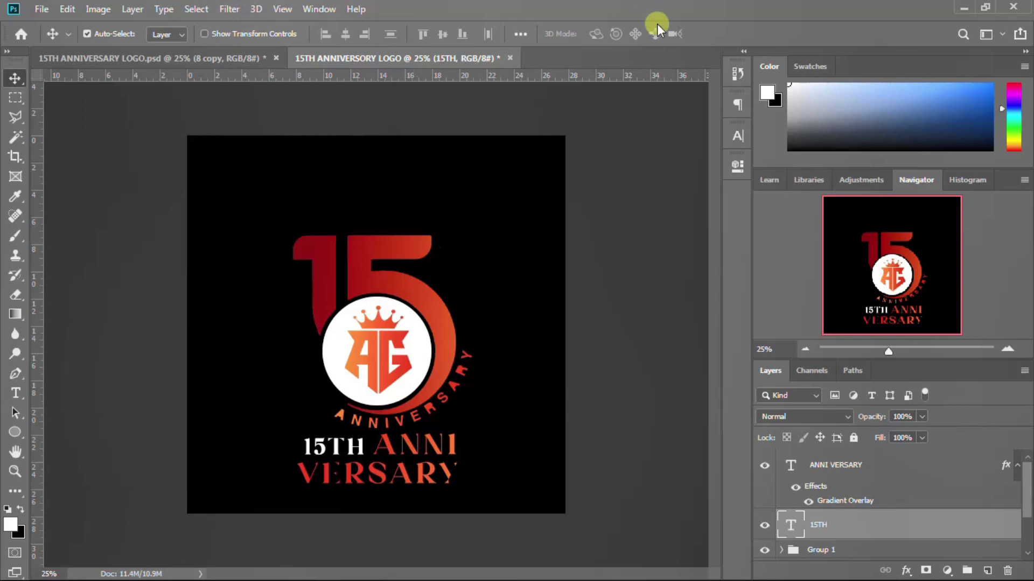
Step: Select the 15TH and ANNI VERSARY layers and group them into Group 2
left_click(737, 137)
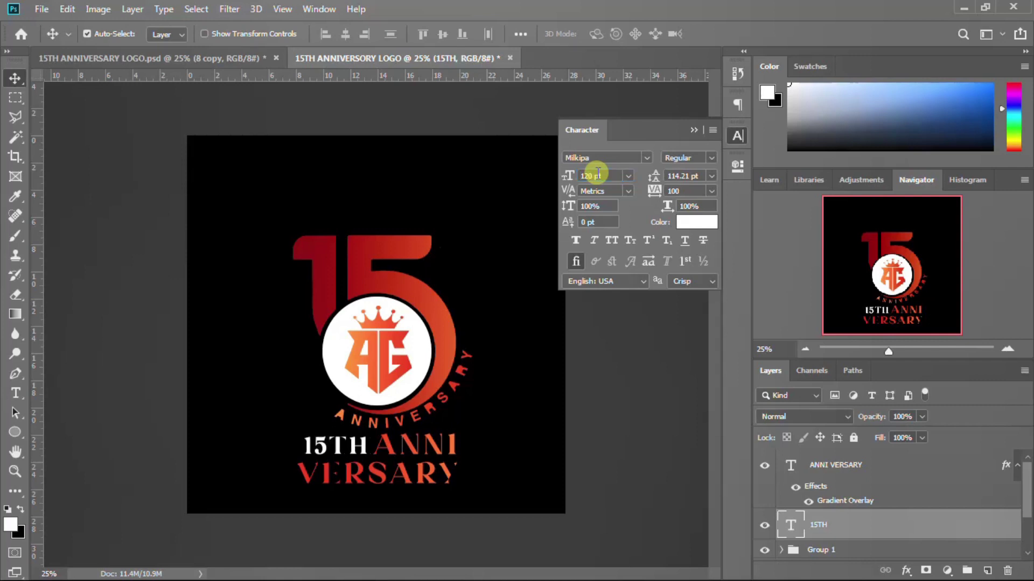
left_click(742, 138)
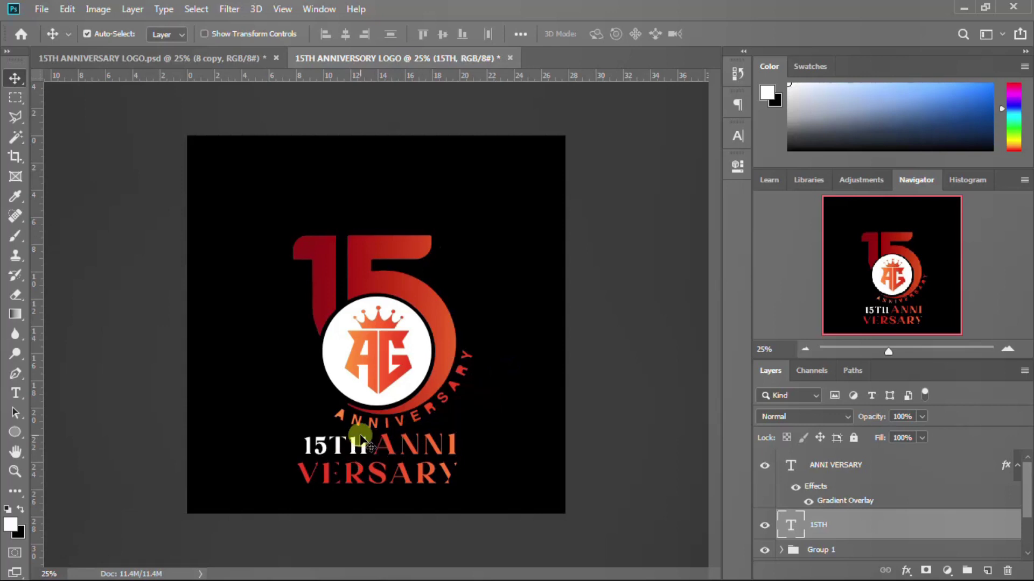
left_click(1015, 466)
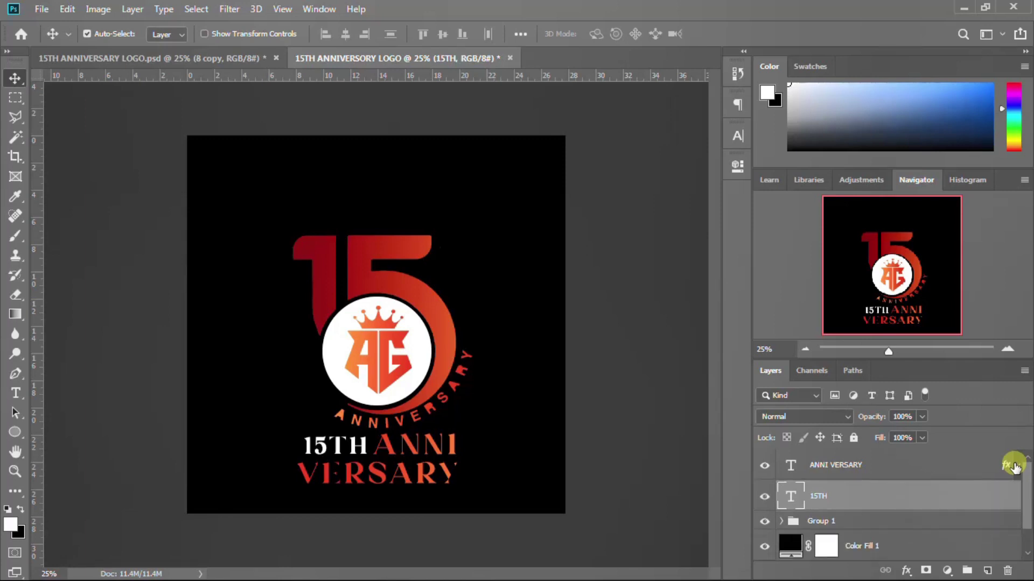
left_click(1016, 466)
left_click(835, 471, "shift")
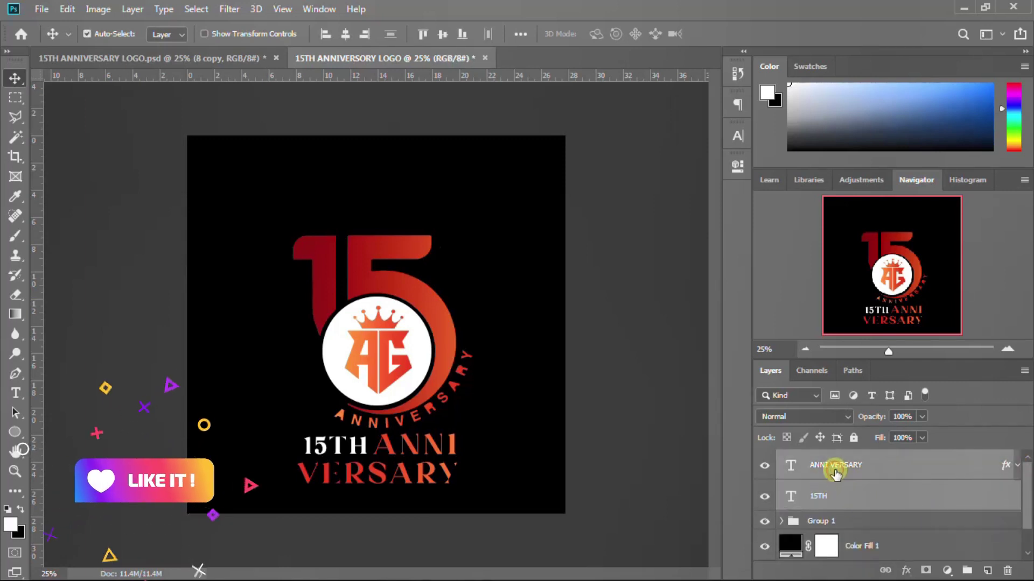
key("ctrl+g")
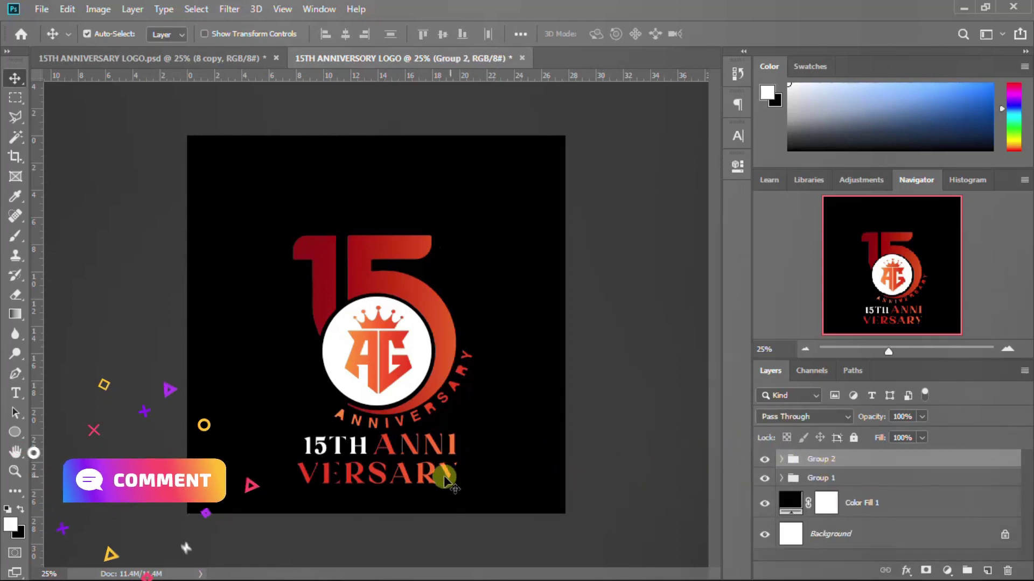
left_click(843, 481)
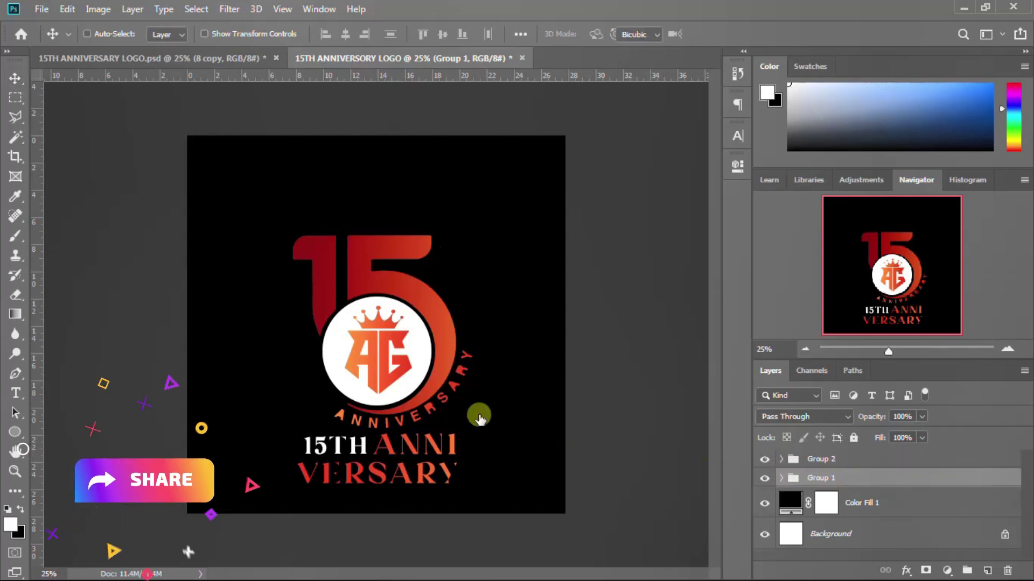
Step: Shrink the logo group to about 89% and raise it about 56 px
key("ctrl+t")
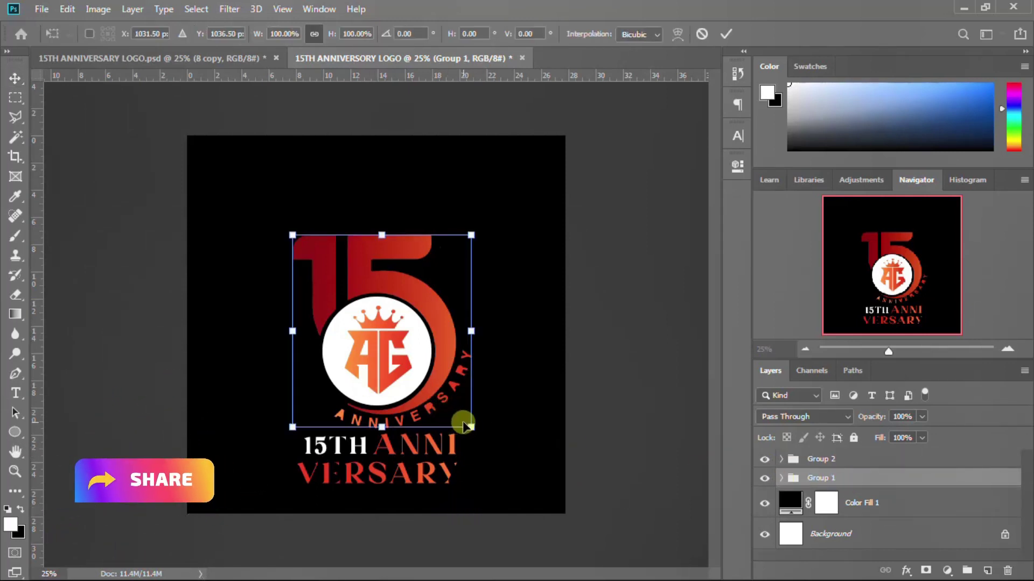
left_click_drag(464, 425, 460, 416)
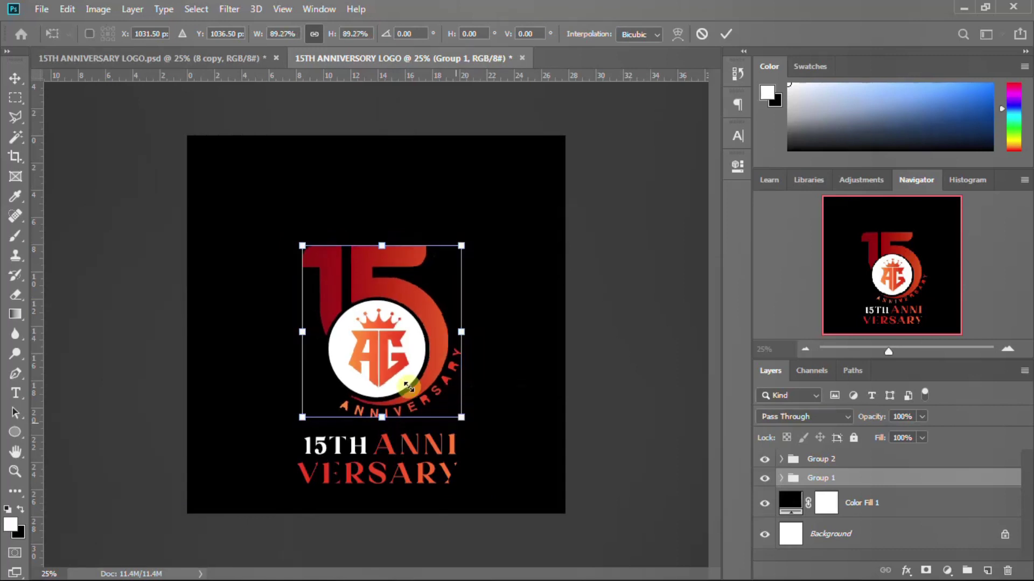
left_click_drag(394, 372, 392, 338)
key("Return")
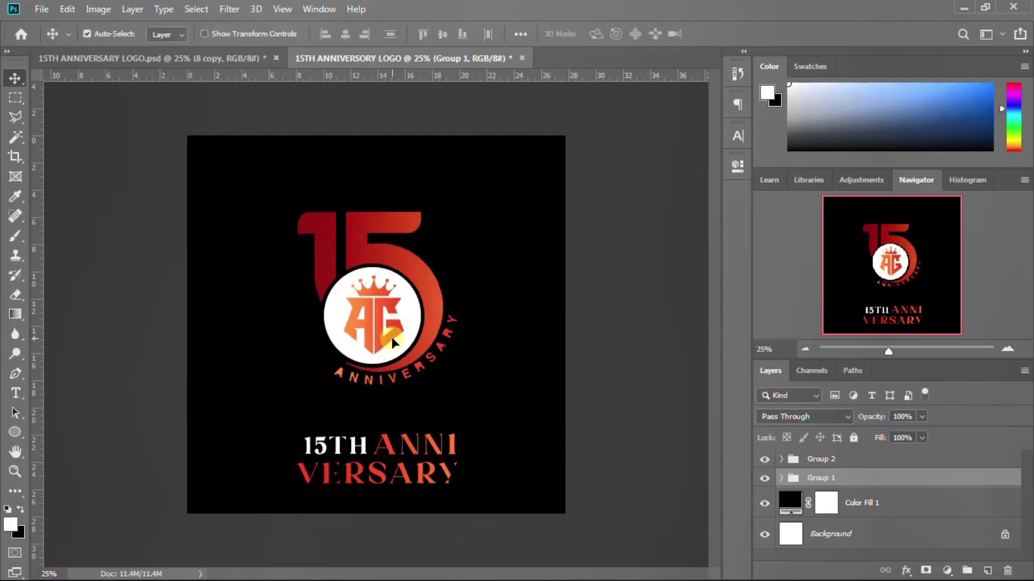
Step: Move the 15TH ANNIVERSARY text group up toward the emblem
left_click(837, 463)
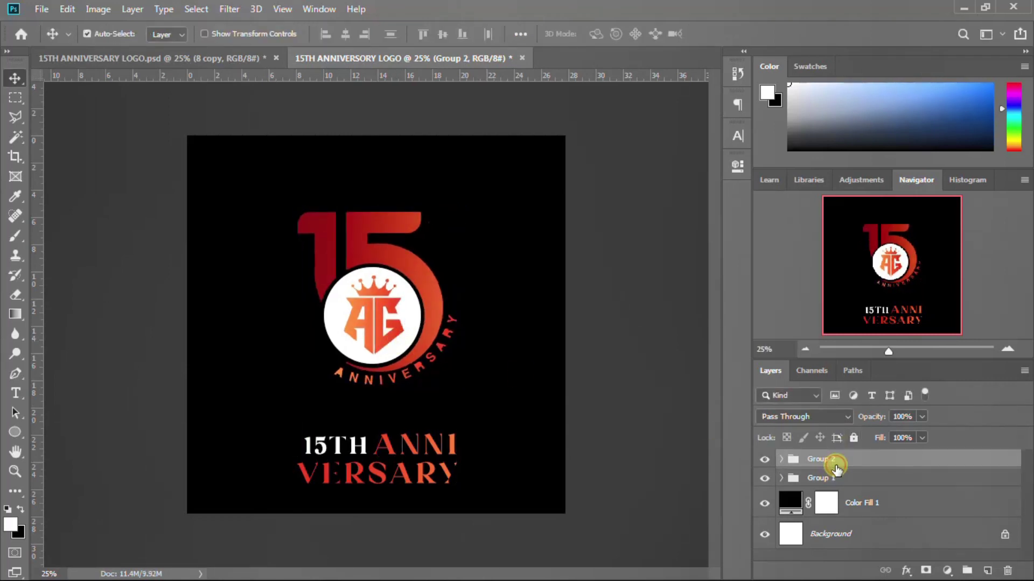
key("ctrl+t")
left_click_drag(388, 466, 390, 443)
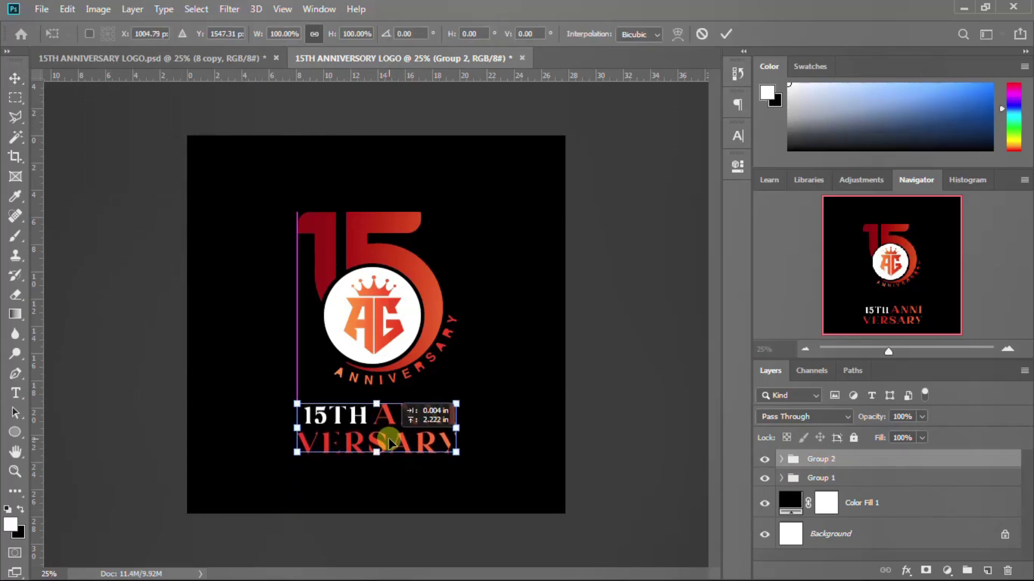
key("Return")
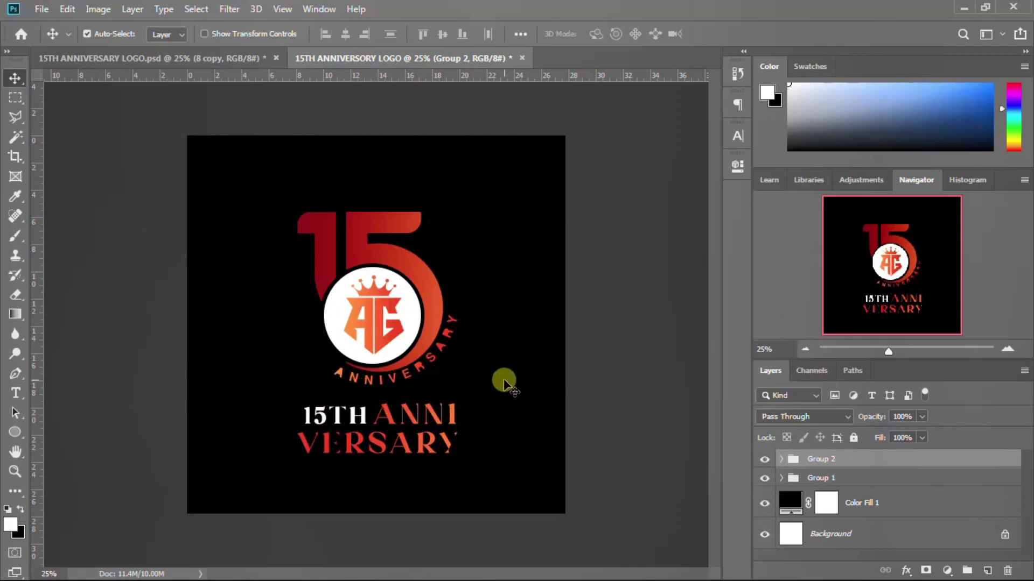
Step: Select layer 8 and add a small 'th' text layer beside the top of the 15
left_click(786, 478)
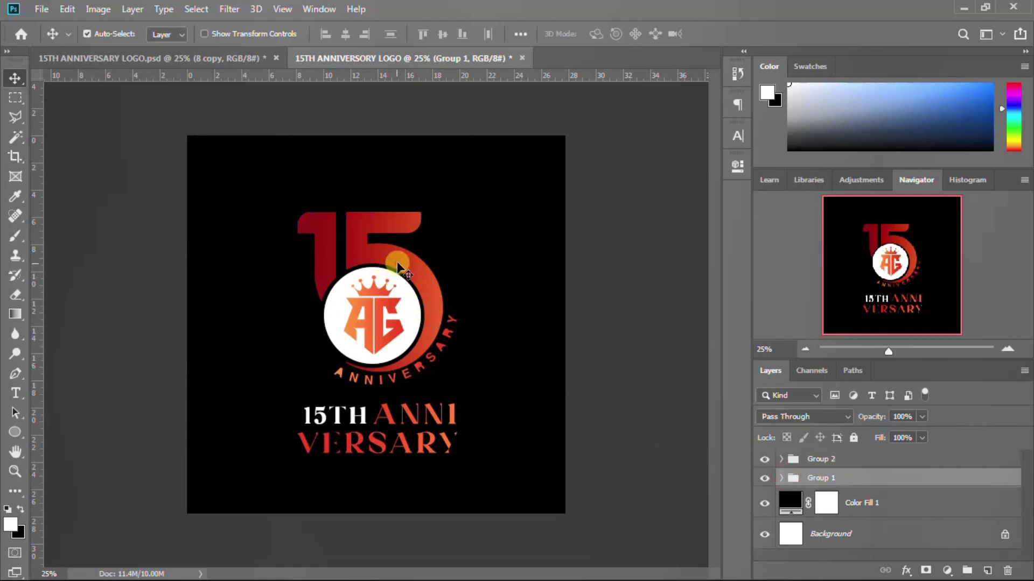
left_click(397, 268)
left_click(837, 540)
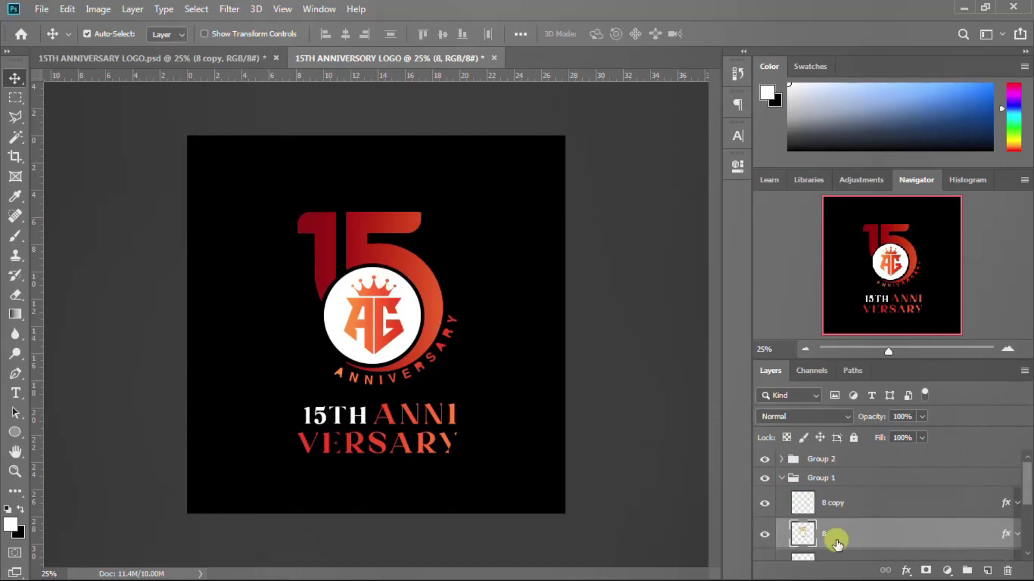
key("t")
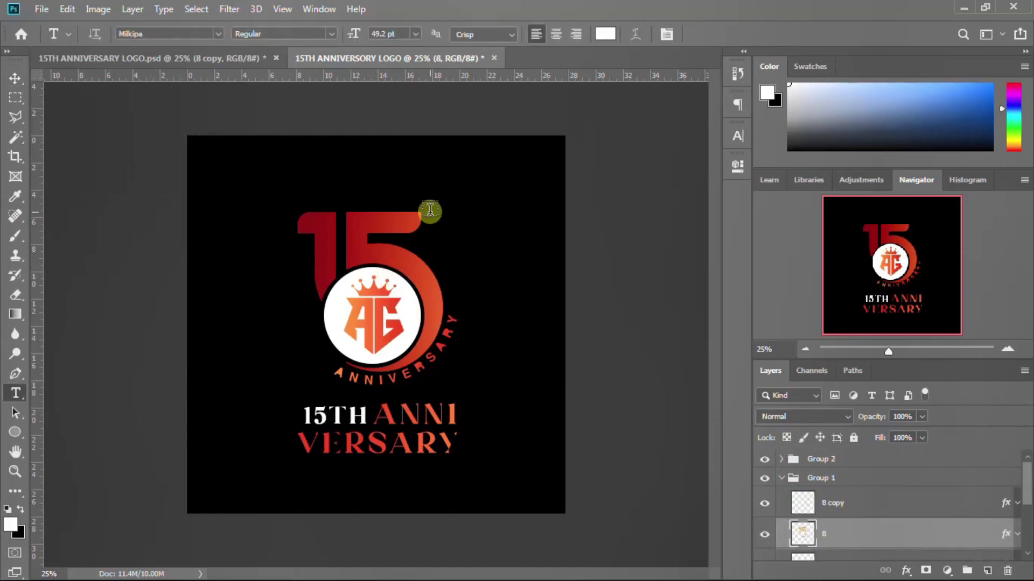
left_click(430, 210)
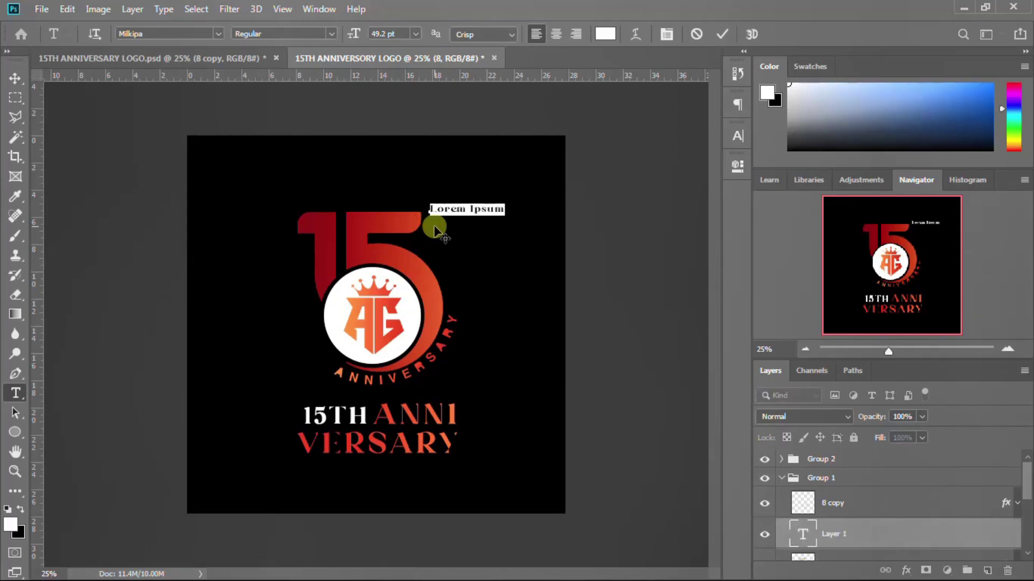
type("th")
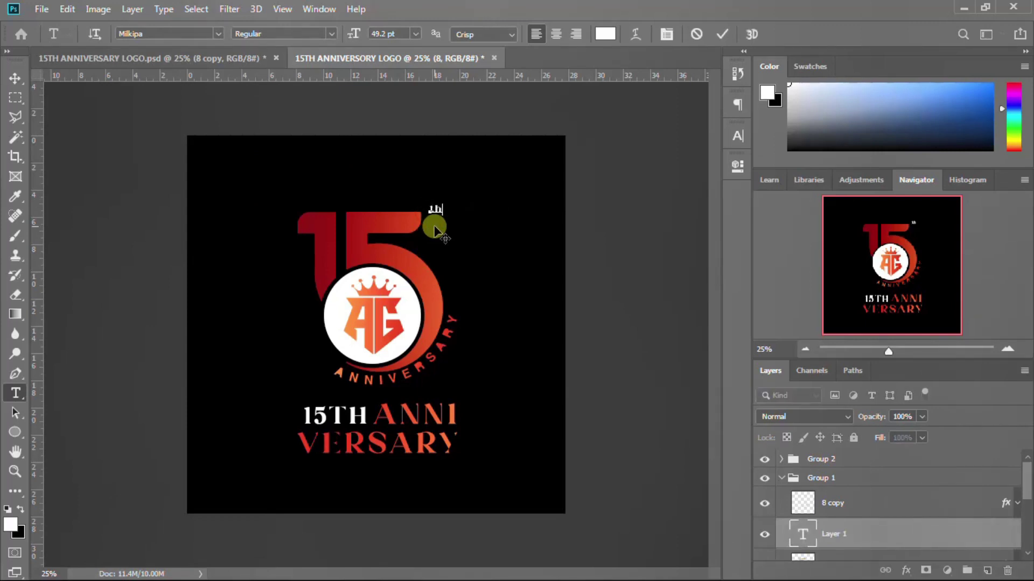
left_click(435, 228)
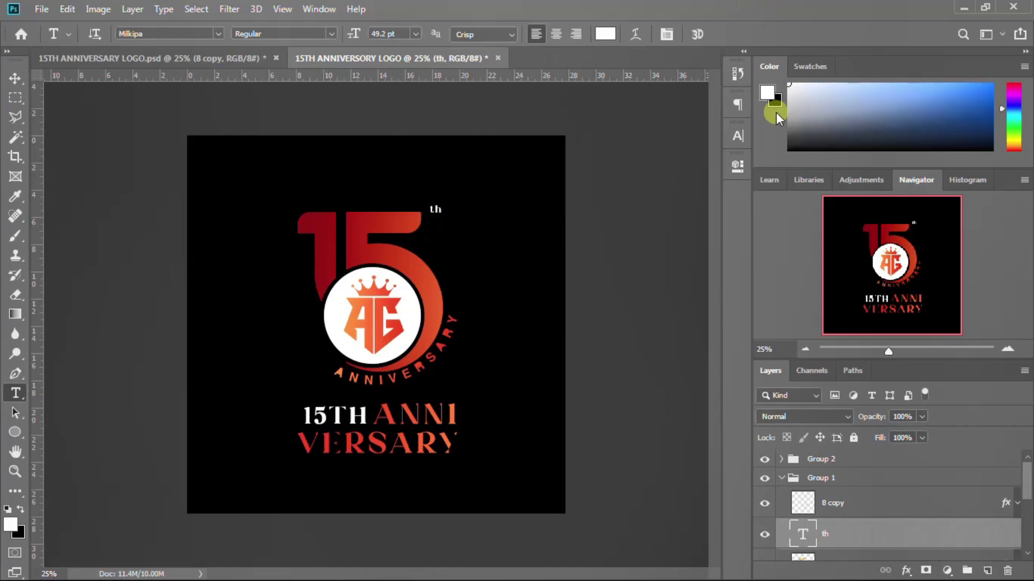
Step: Recolour the 'th' text to dark red #820000 sampled from the 15
left_click(736, 138)
left_click(695, 226)
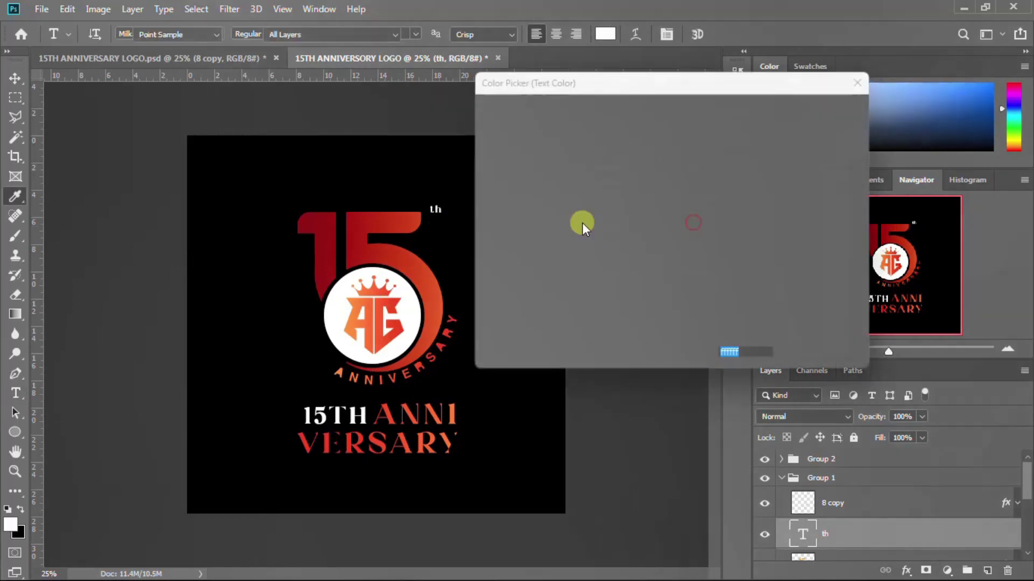
left_click(316, 231)
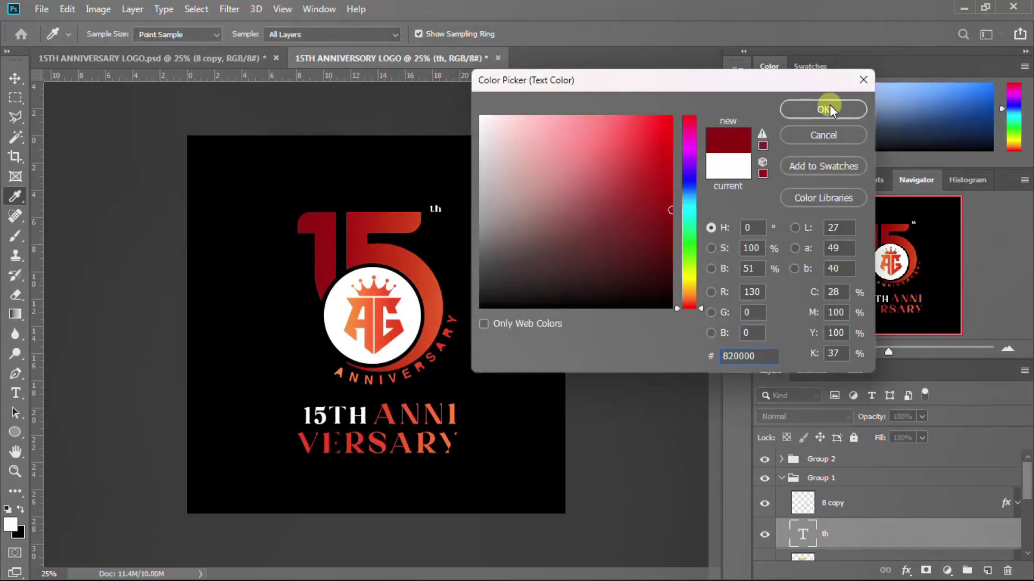
left_click(849, 109)
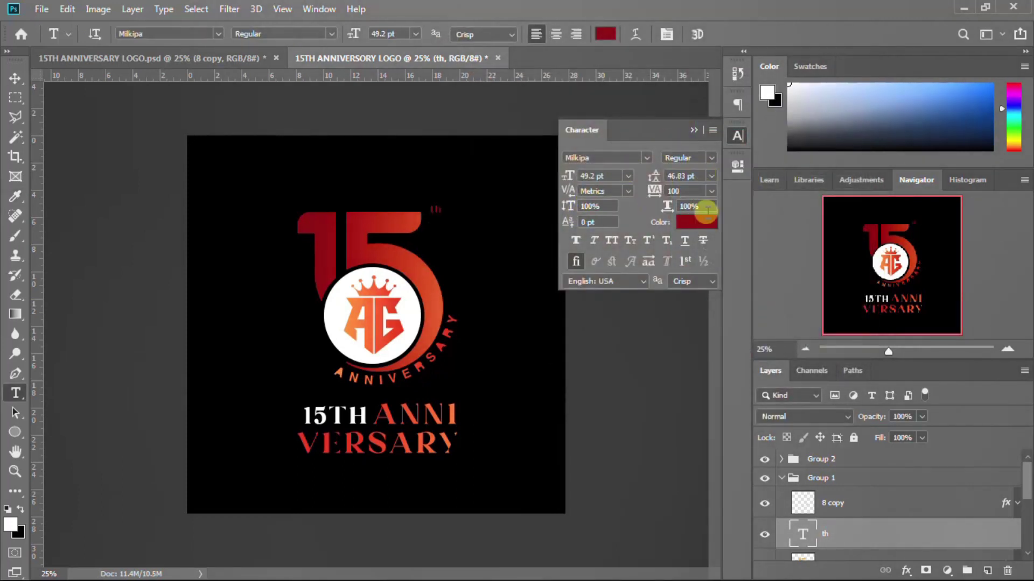
Step: Set the th text colour to a brighter #9f0a00 red sampled from the canvas
left_click(697, 222)
left_click(361, 230)
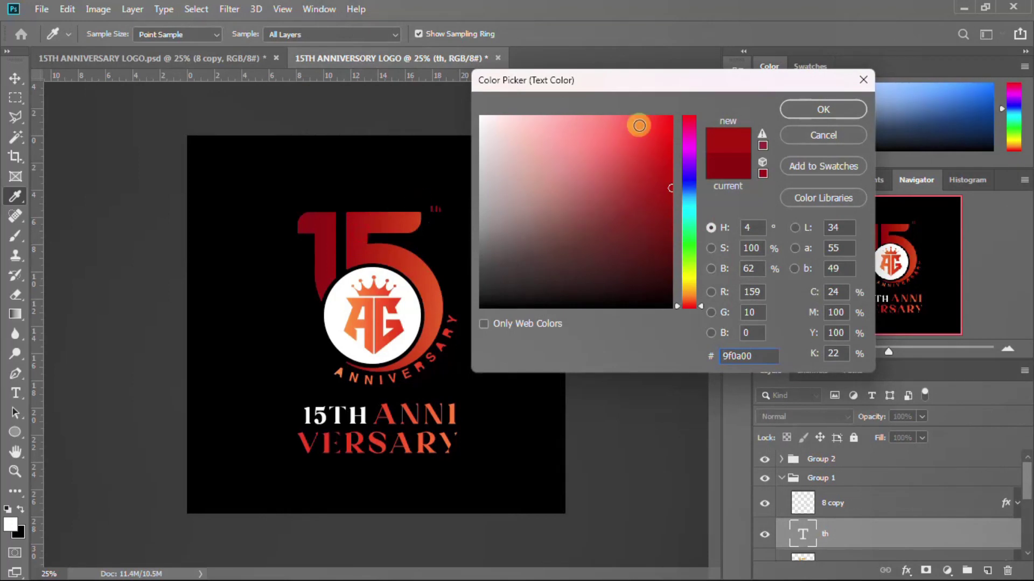
left_click(819, 108)
left_click(678, 192)
Step: Make the superscript all-caps TH in white, set in the Elephant font
left_click(610, 240)
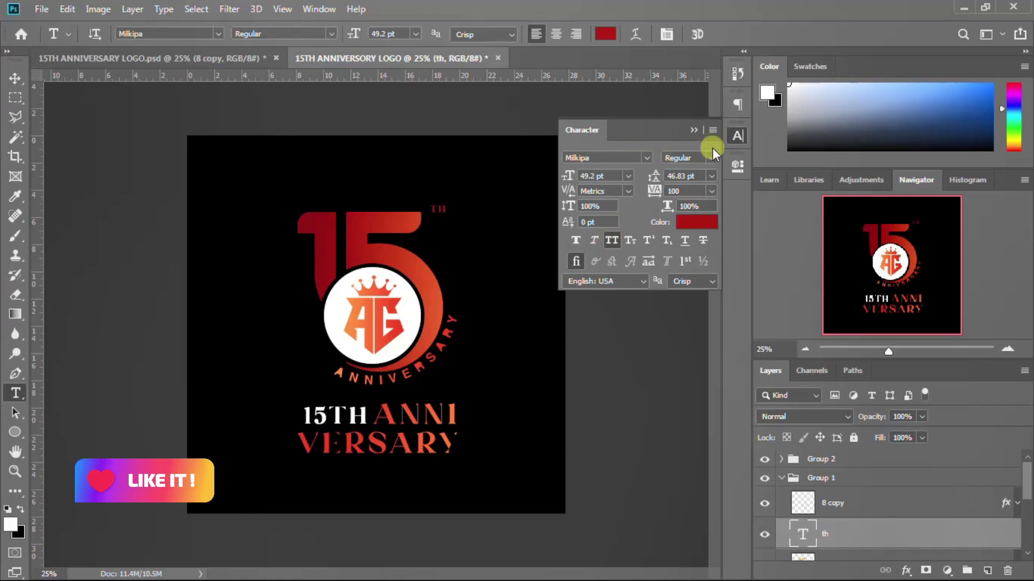
left_click(695, 222)
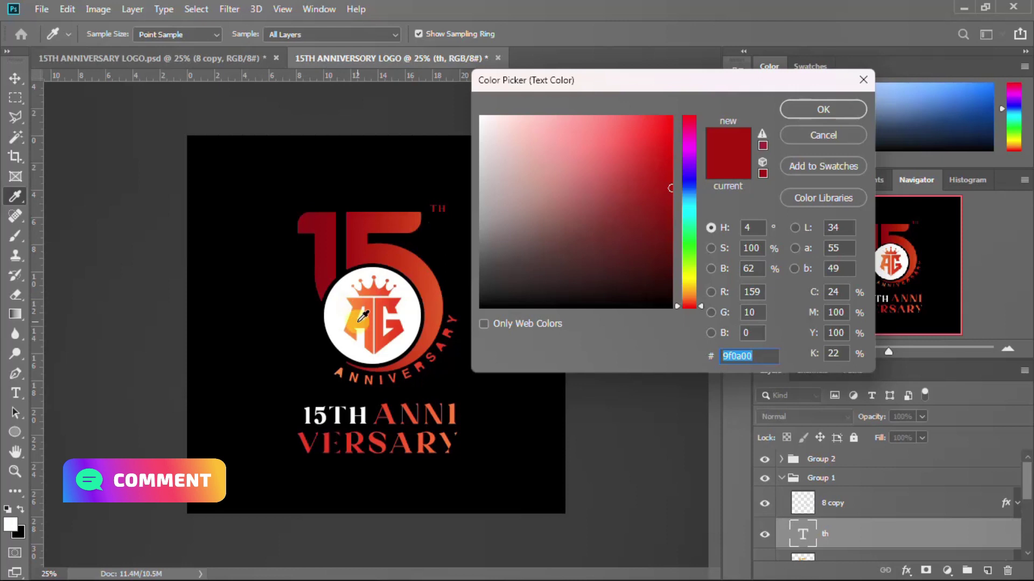
left_click(331, 320)
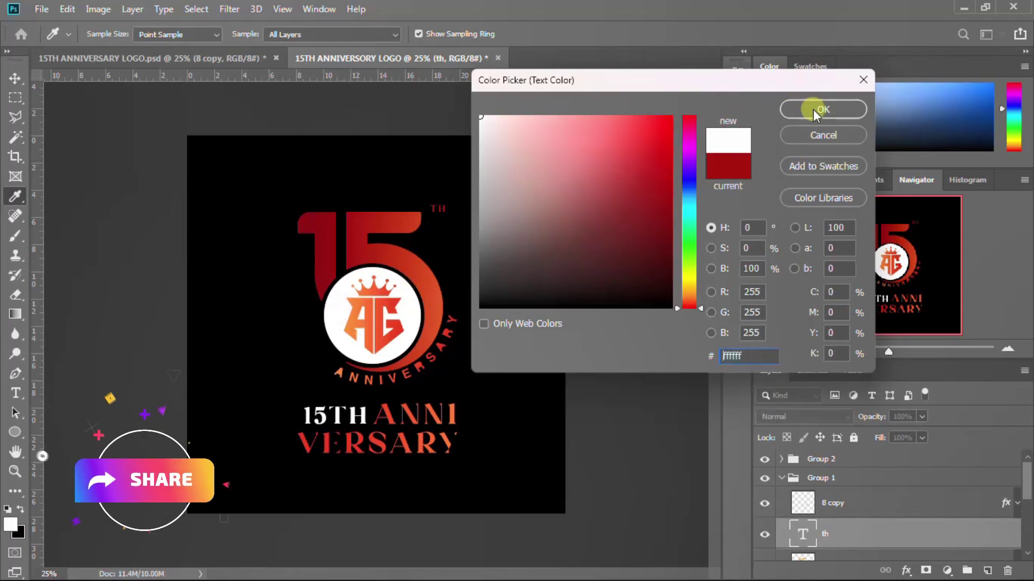
left_click(813, 109)
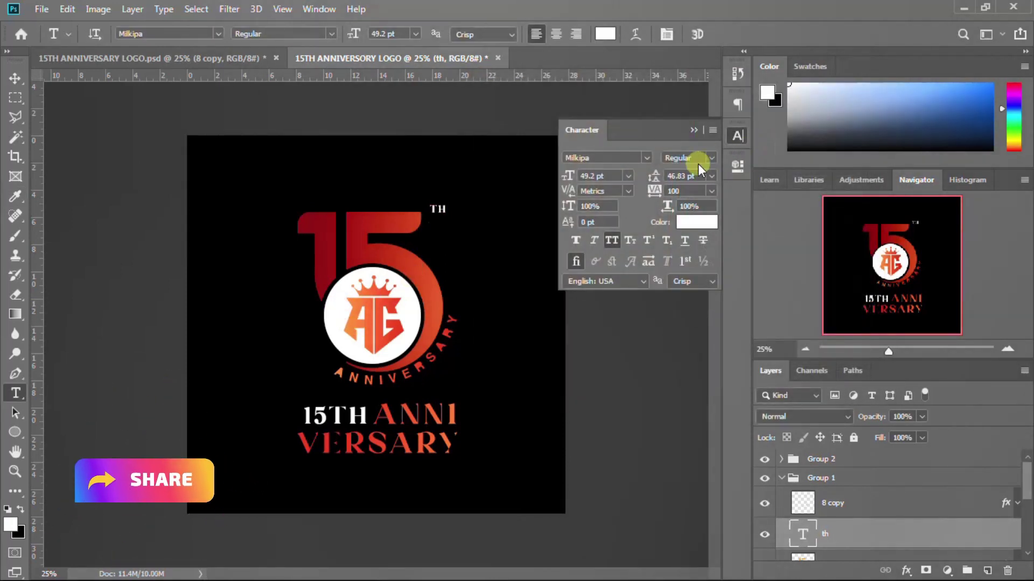
left_click(646, 155)
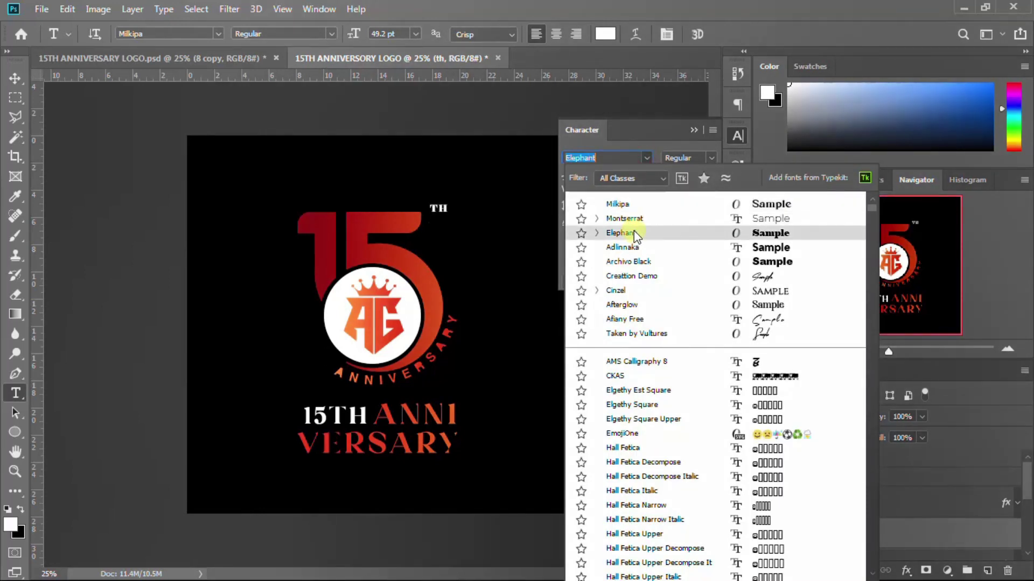
left_click(634, 233)
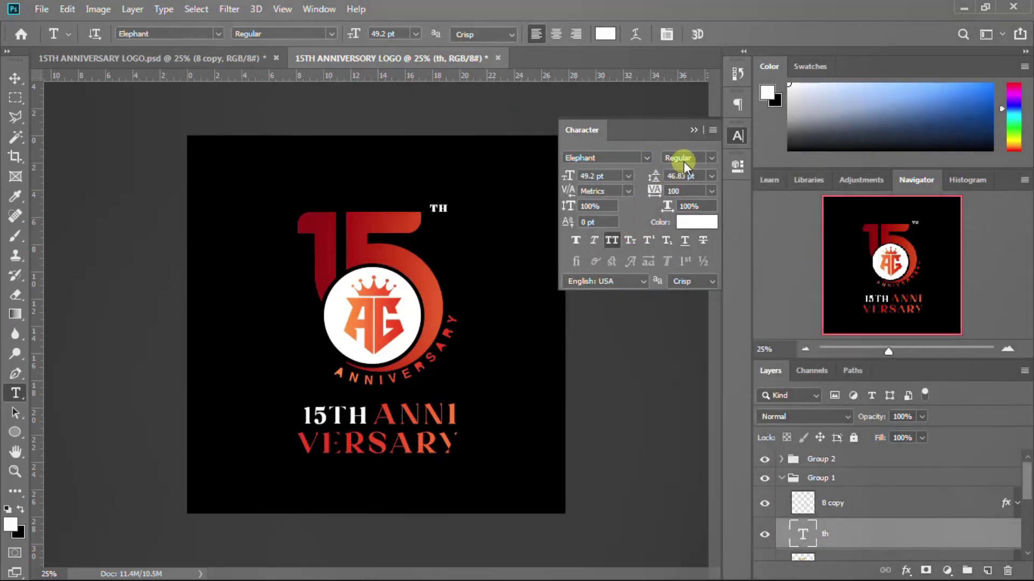
left_click(737, 134)
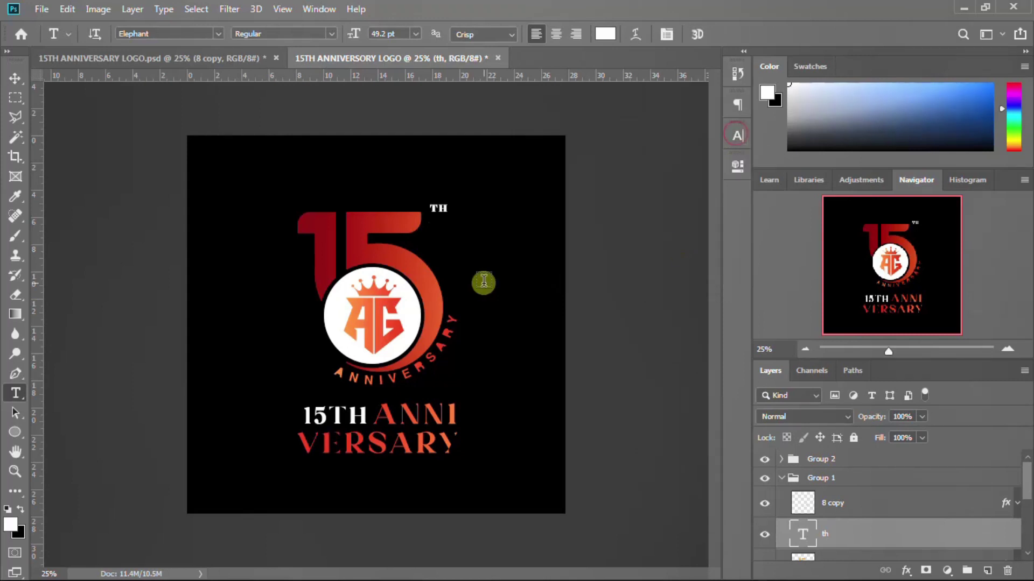
key("v")
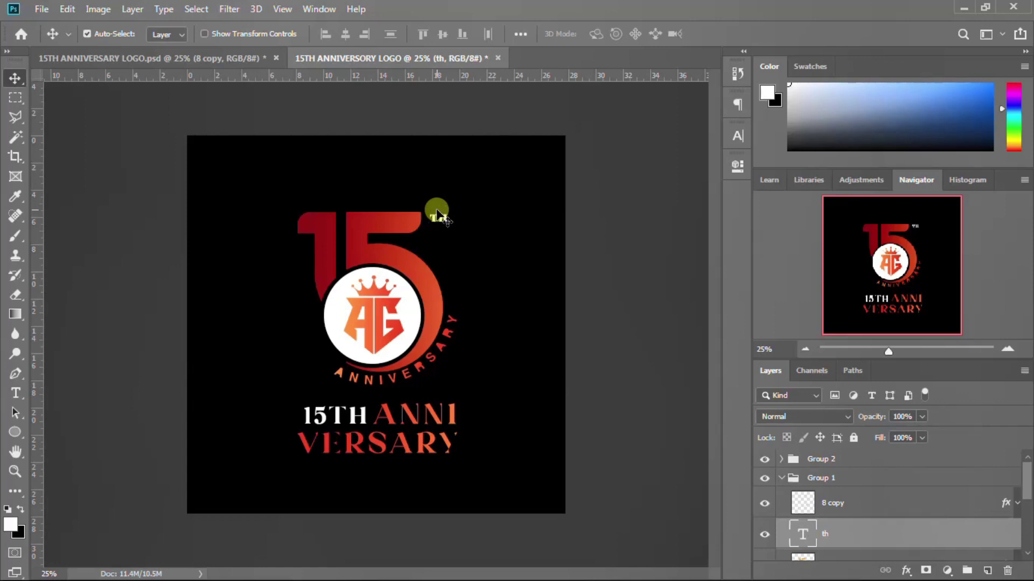
Step: Scale TH to about 168.51%, tuck it into the 5's top bar, and collapse Group 1
key("ctrl+t")
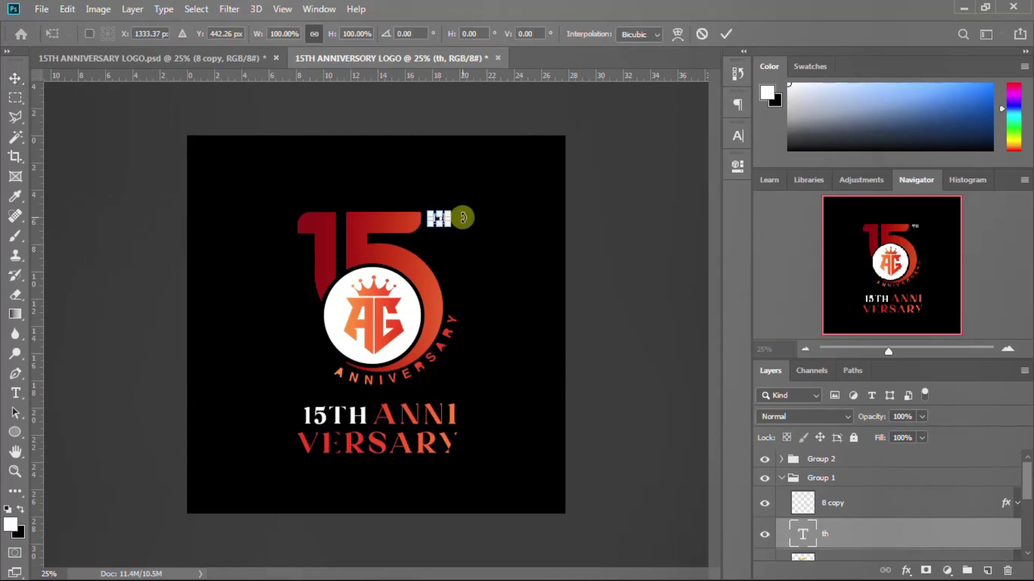
left_click_drag(446, 224, 454, 229)
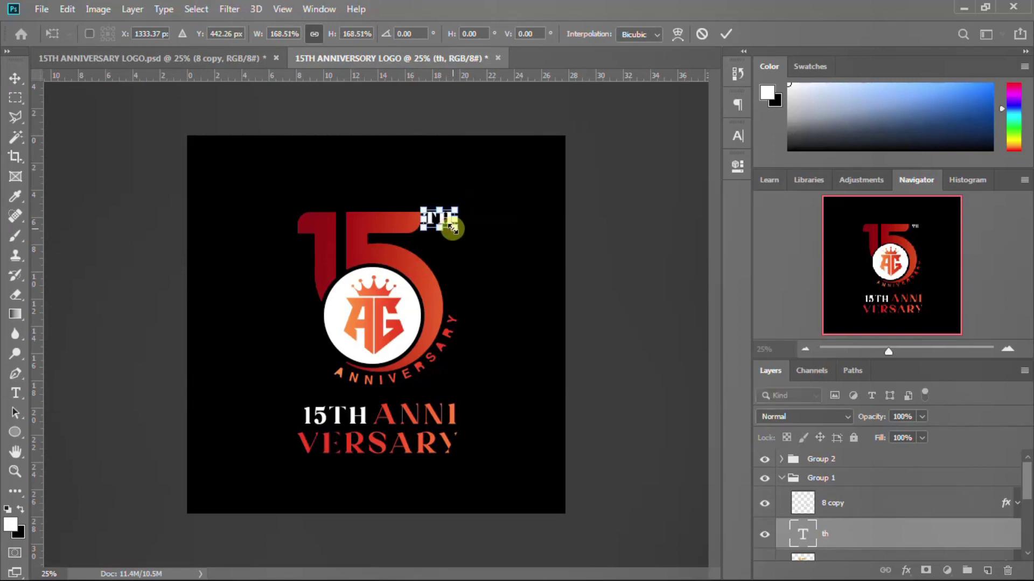
key("Return")
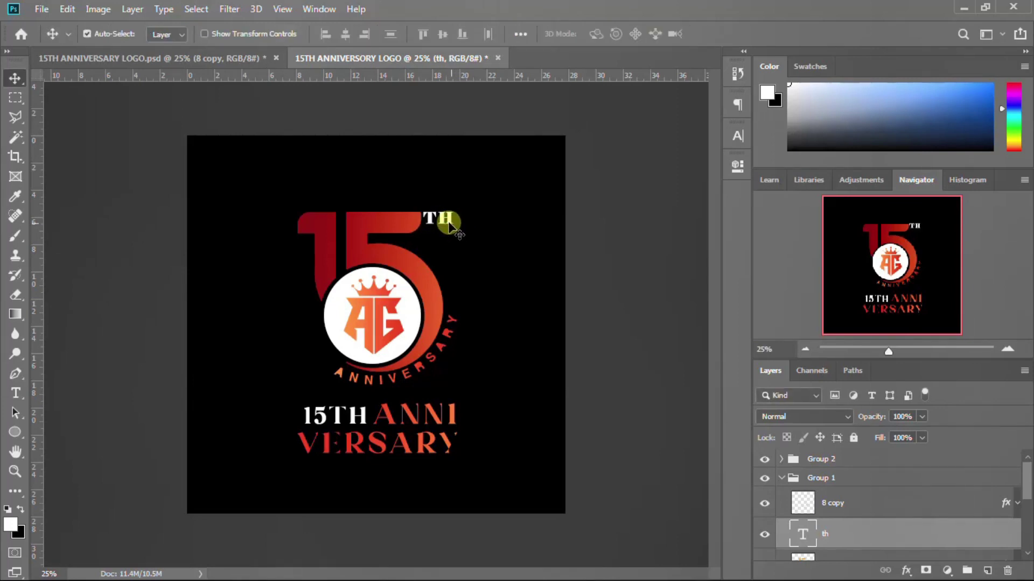
left_click_drag(445, 218, 406, 229)
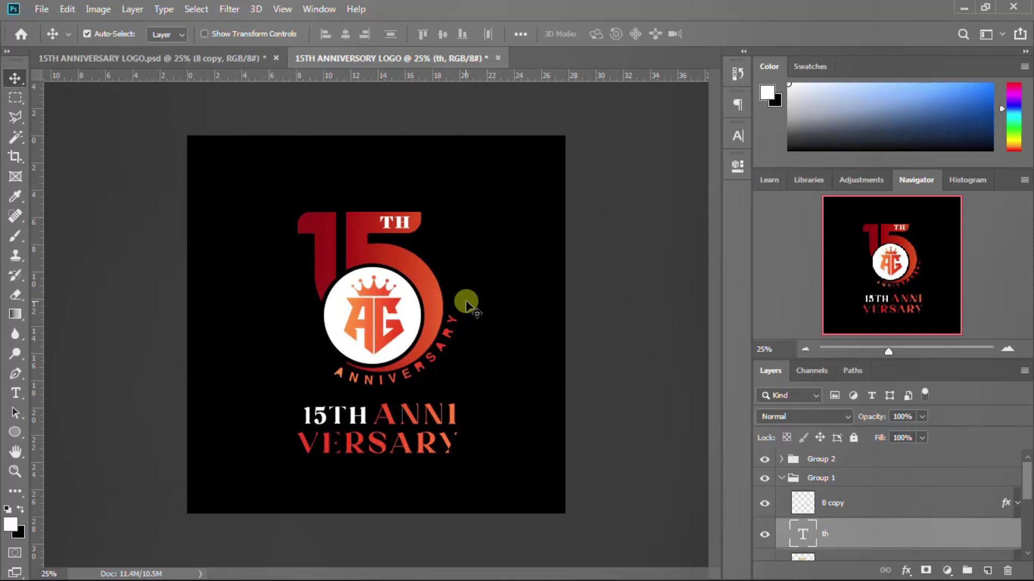
left_click(781, 478)
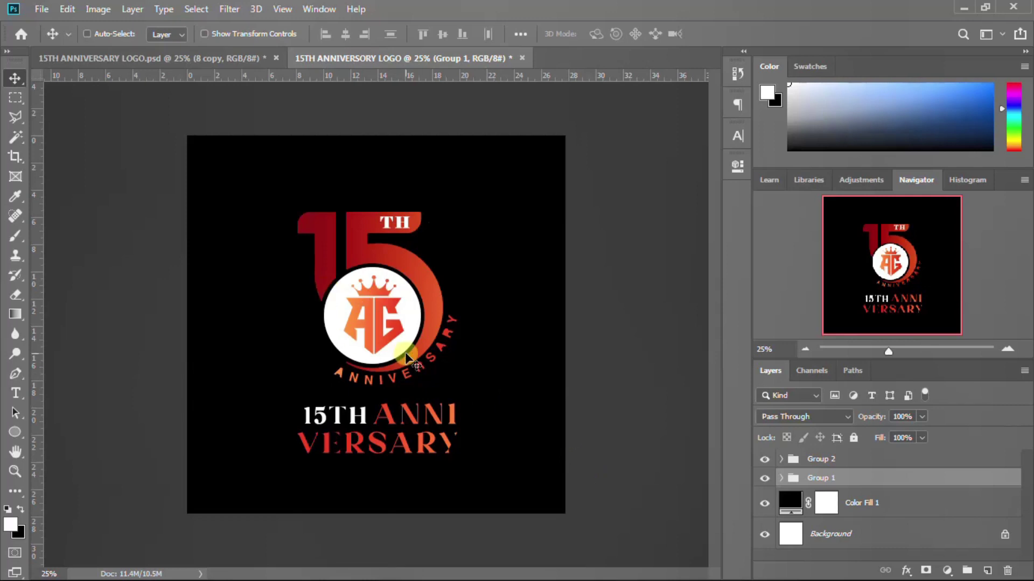
Step: Save the logo as 15TH ANNIVERSORY LOGO.psd on the Desktop in Photoshop format
key("ctrl+minus")
key("ctrl+plus")
key("ctrl+s")
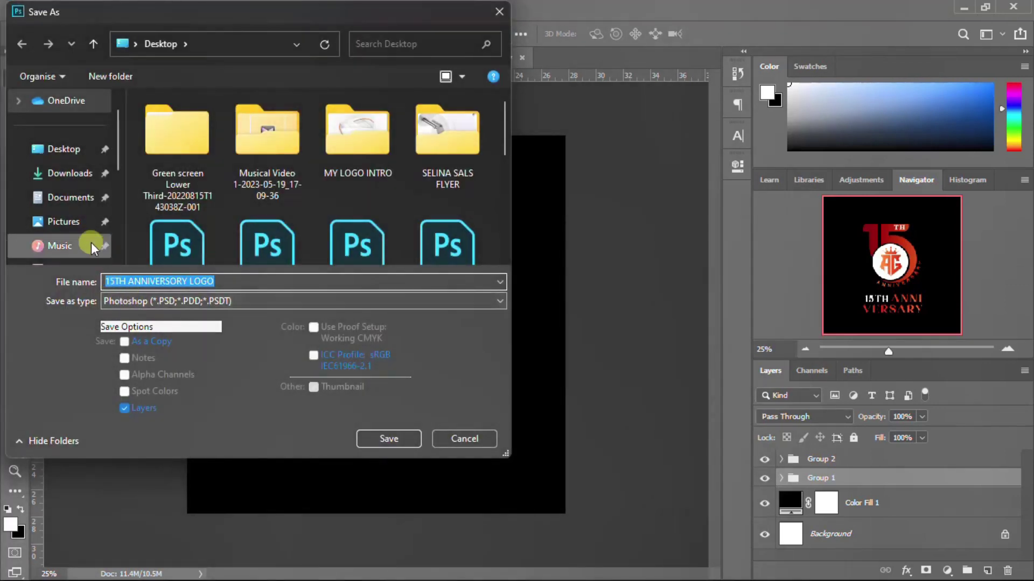
left_click(64, 149)
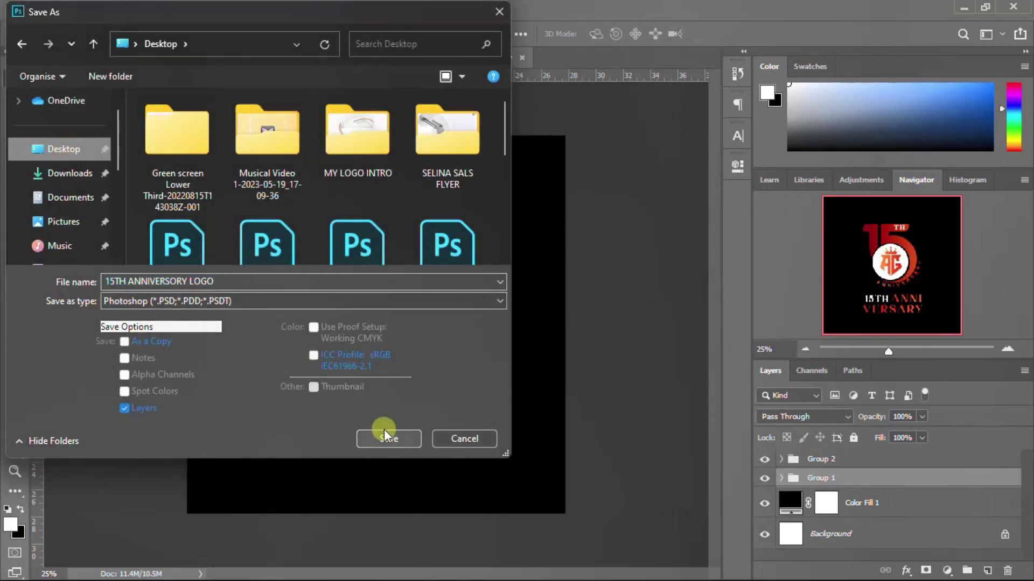
left_click(57, 147)
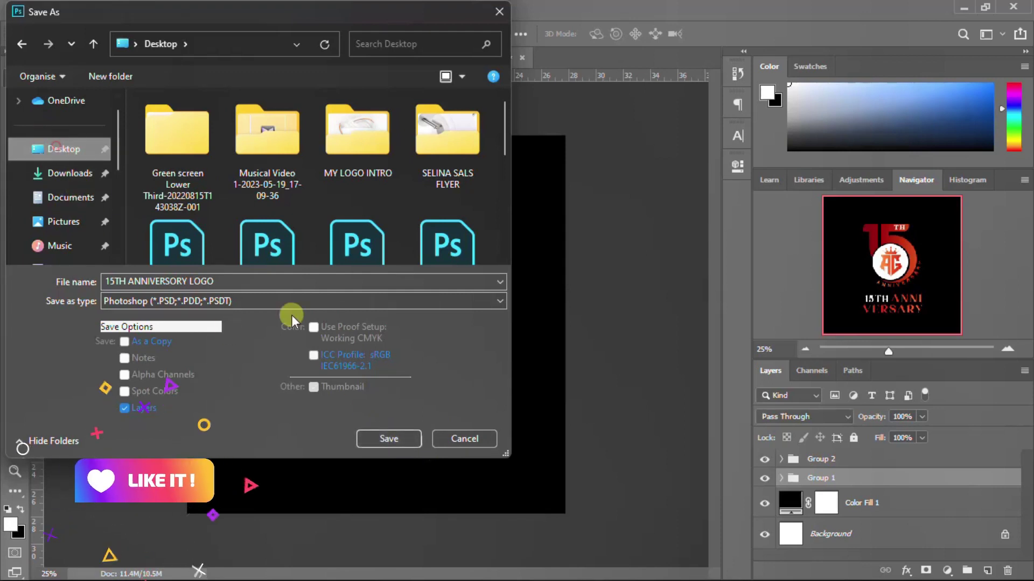
left_click(399, 438)
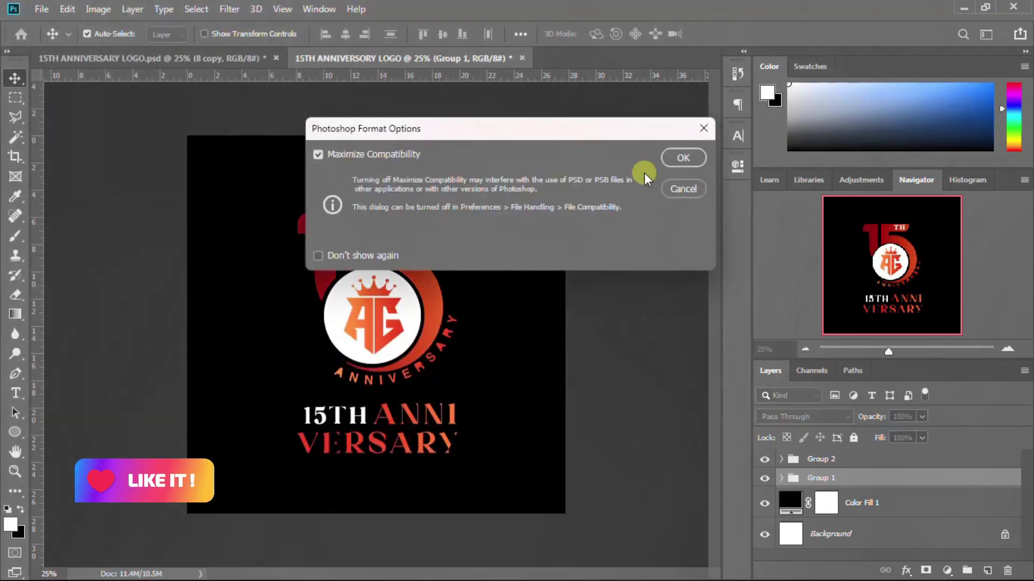
left_click(683, 157)
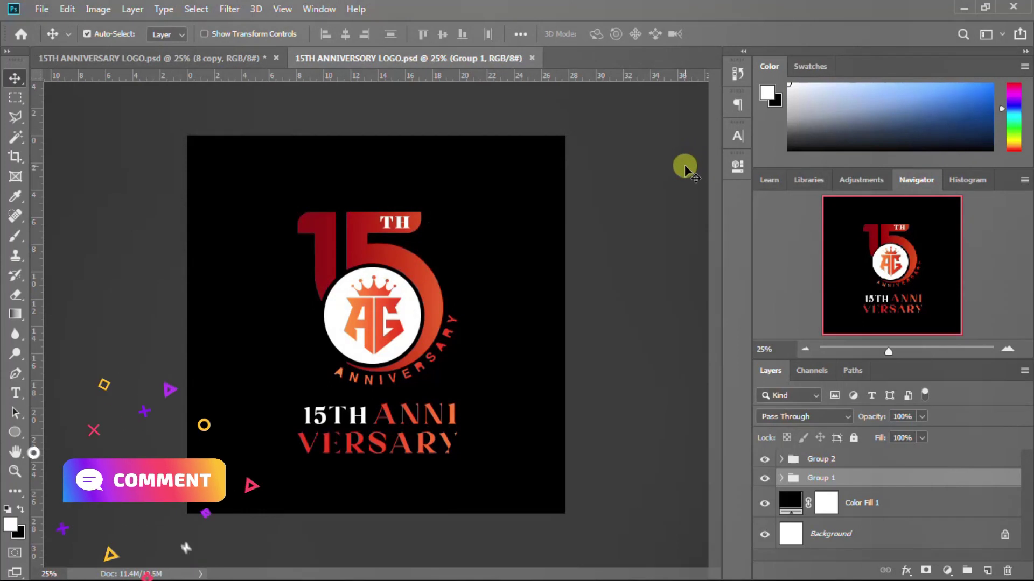